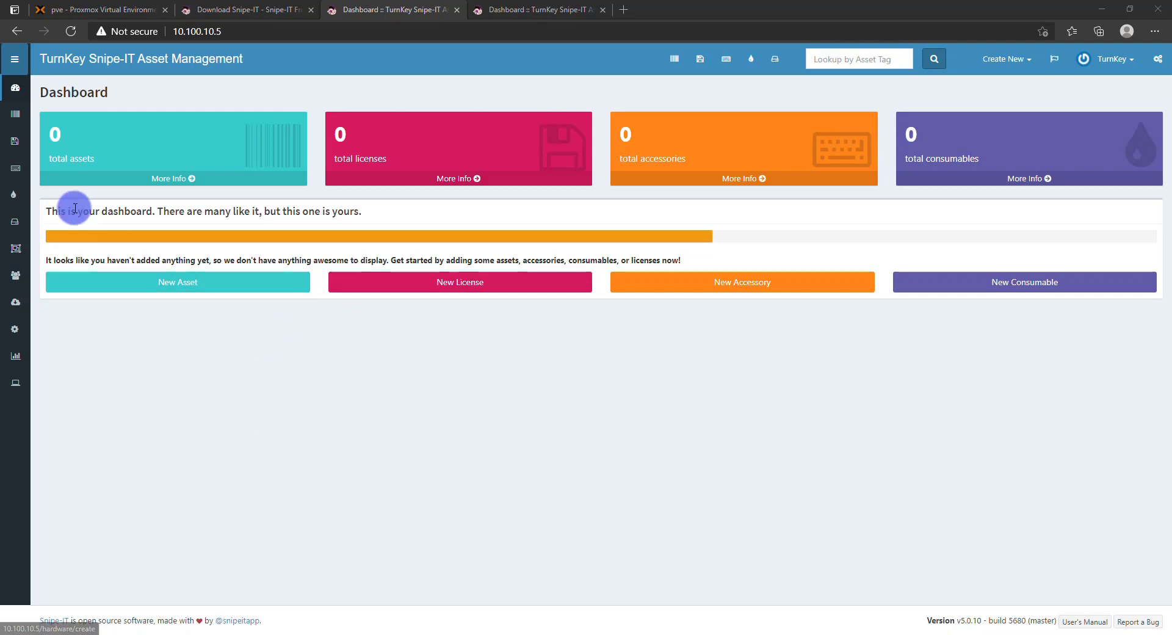
Step: Open Snipe-IT's Import page, then switch to the browser tab for the Snipe-IT documentation
left_click(72, 309)
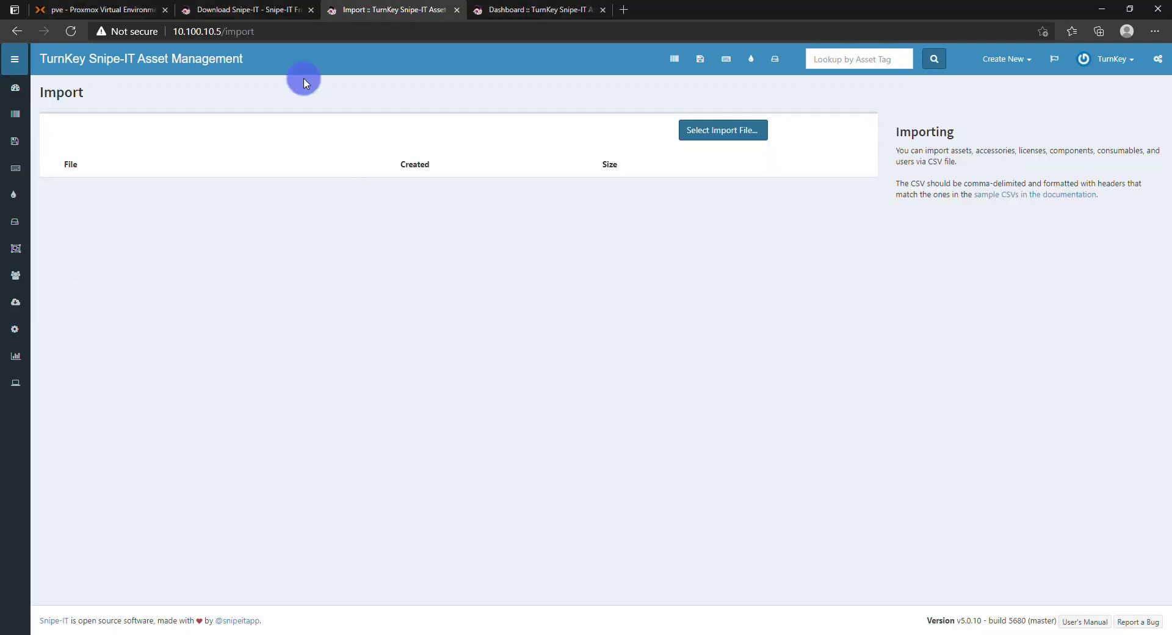
left_click(272, 6)
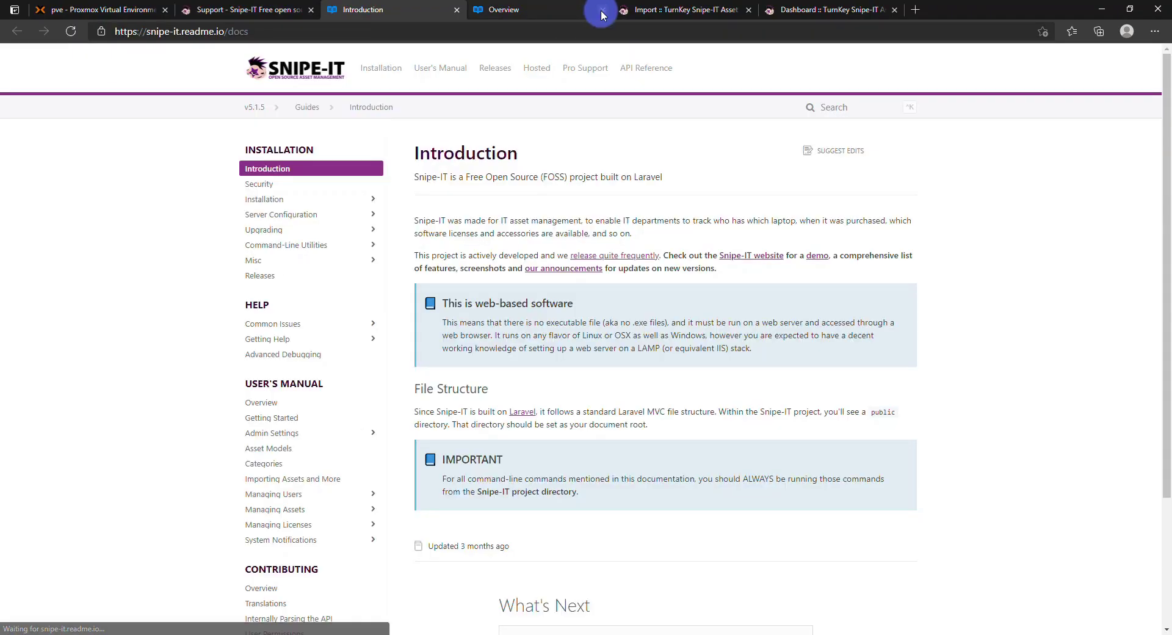
Step: Download the sample assets, users and licenses CSVs from the Importing Assets and More guide
left_click(602, 9)
left_click(297, 475)
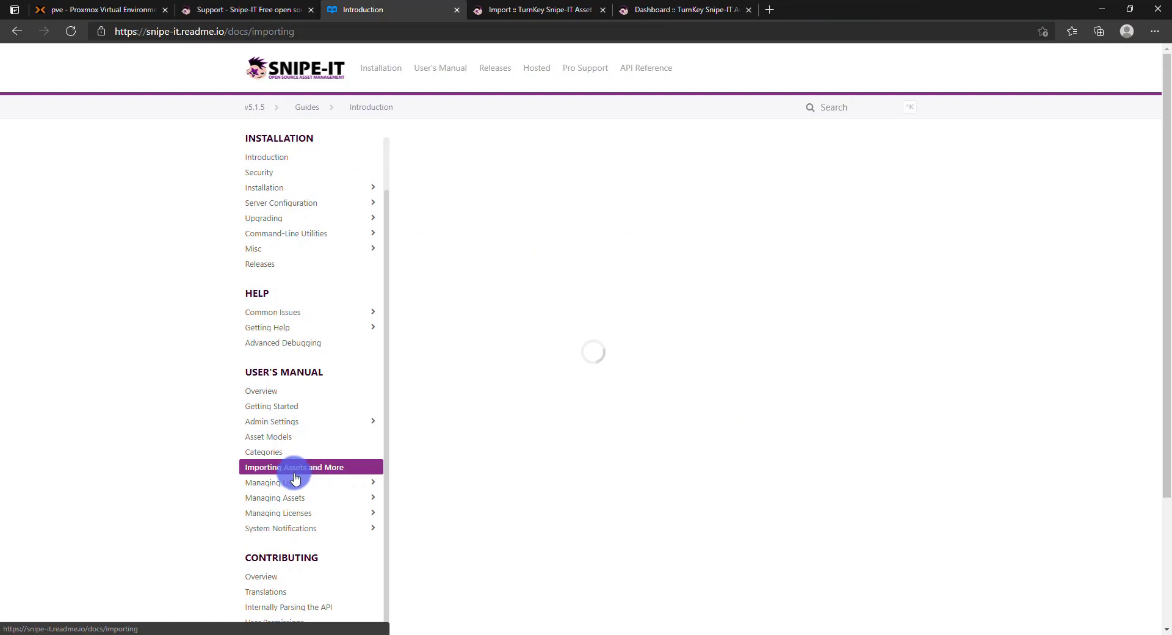
scroll(522, 501, "down", 10)
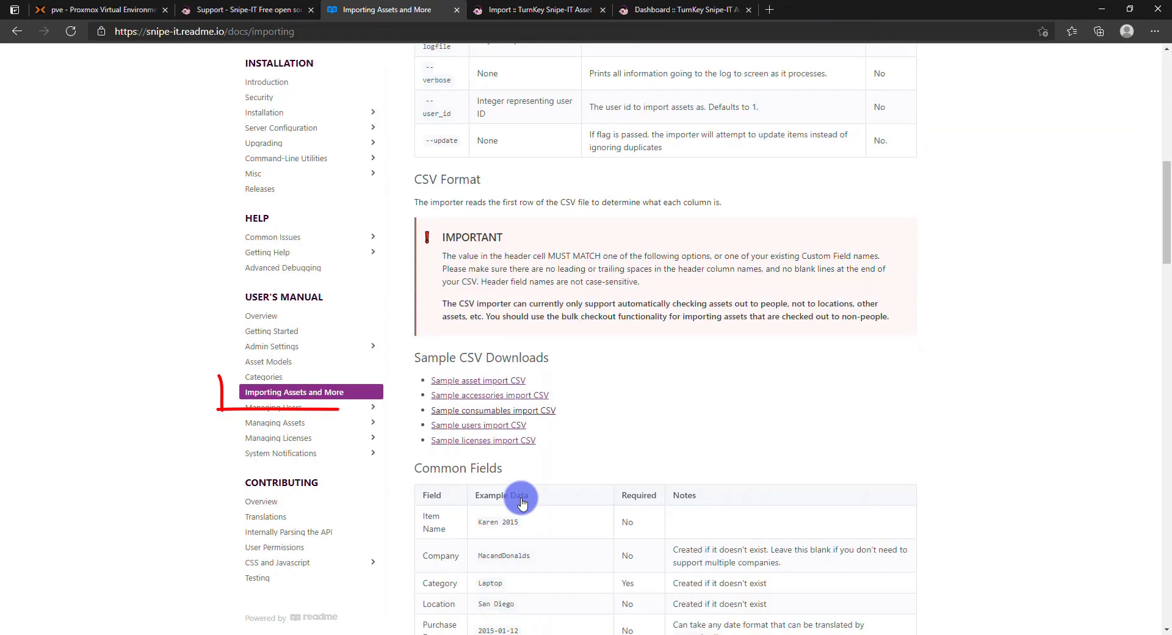
scroll(522, 501, "down", 3)
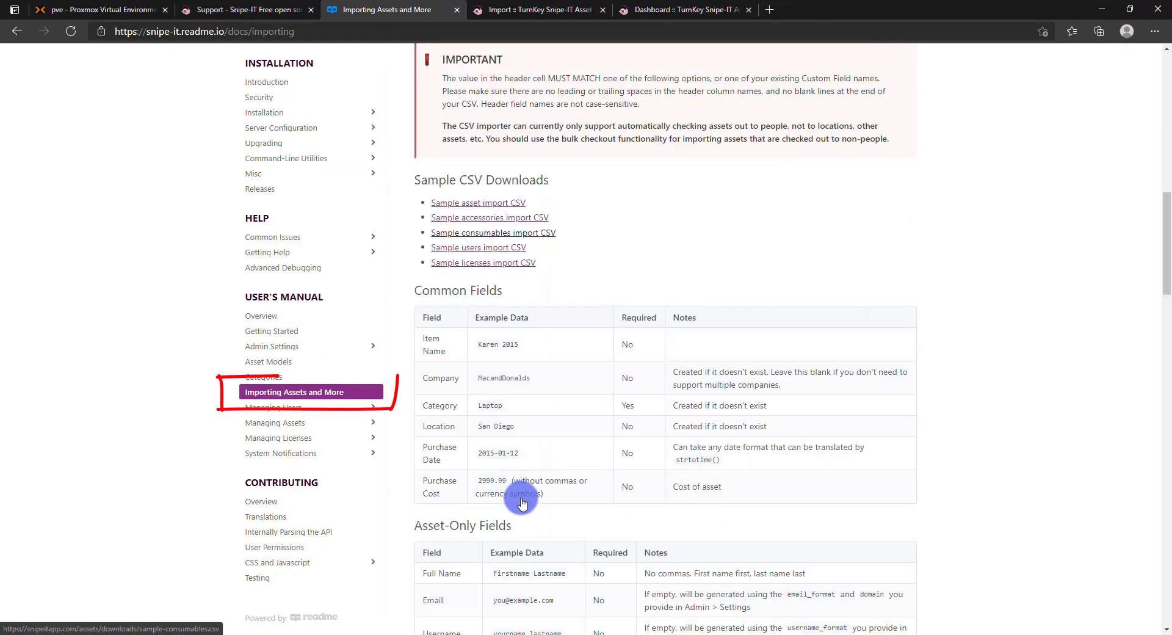
left_click(505, 207)
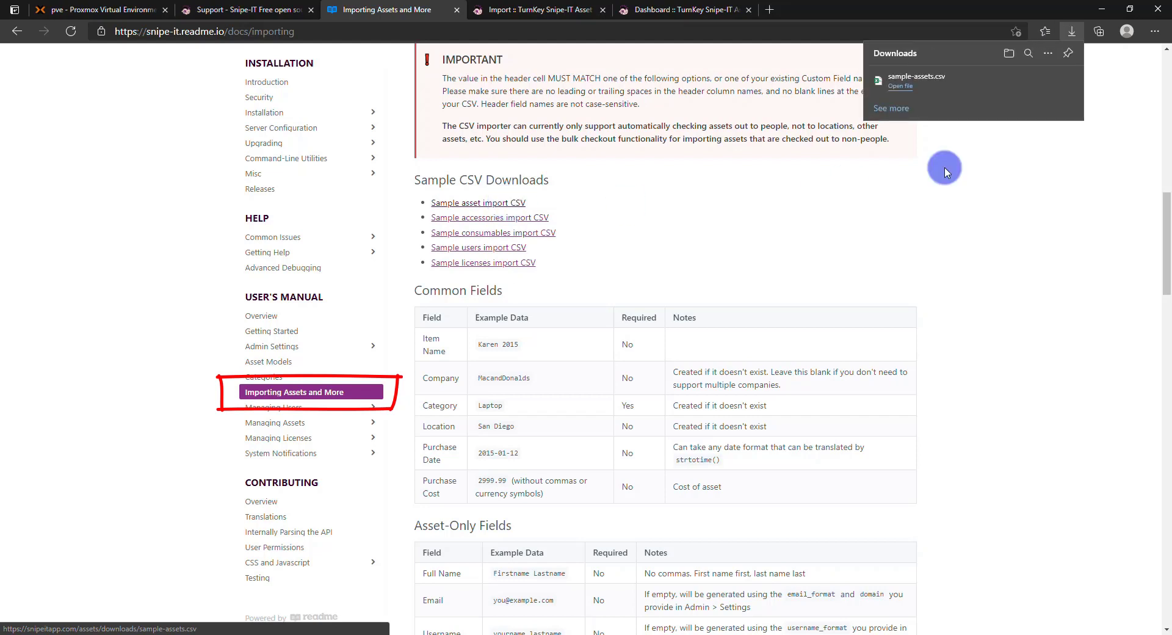
left_click(515, 251)
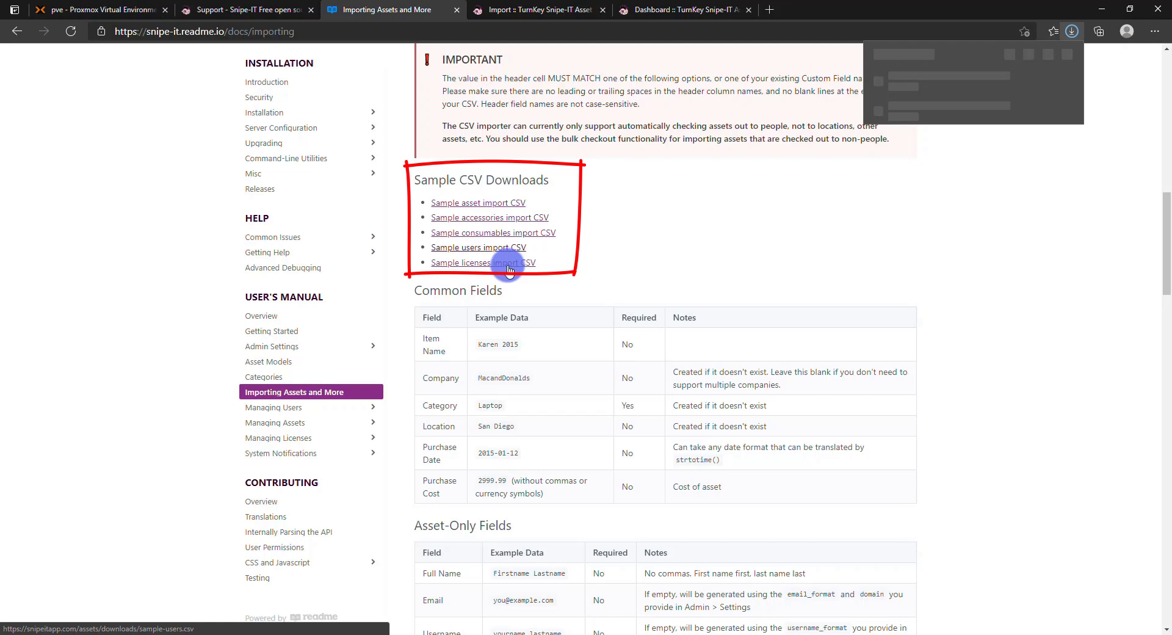
left_click(508, 267)
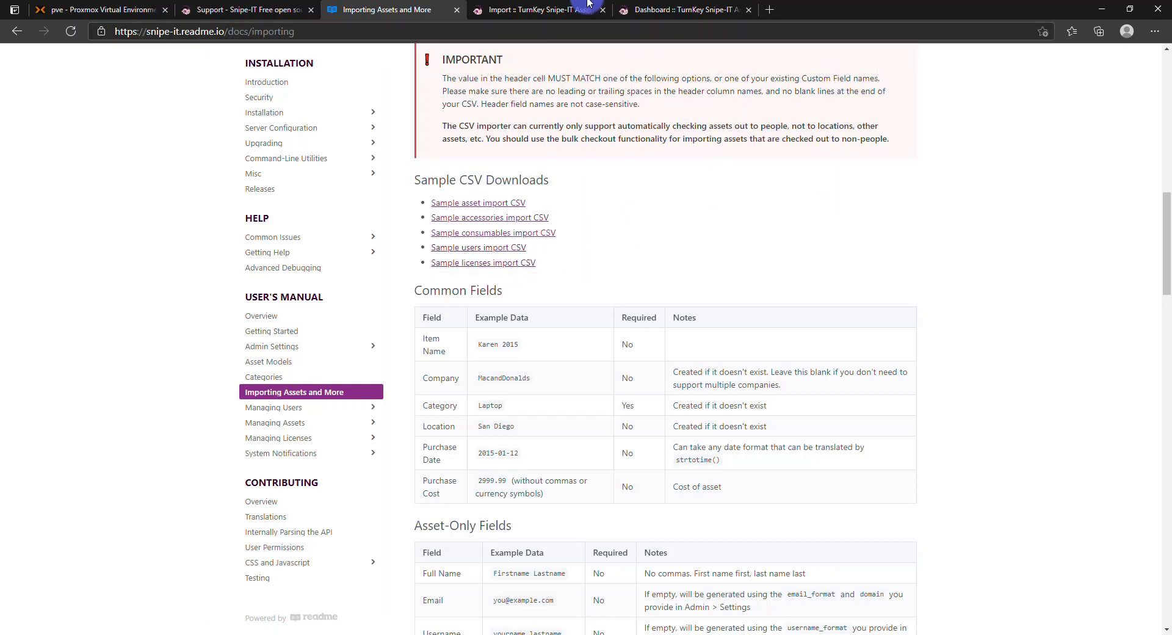
left_click(550, 9)
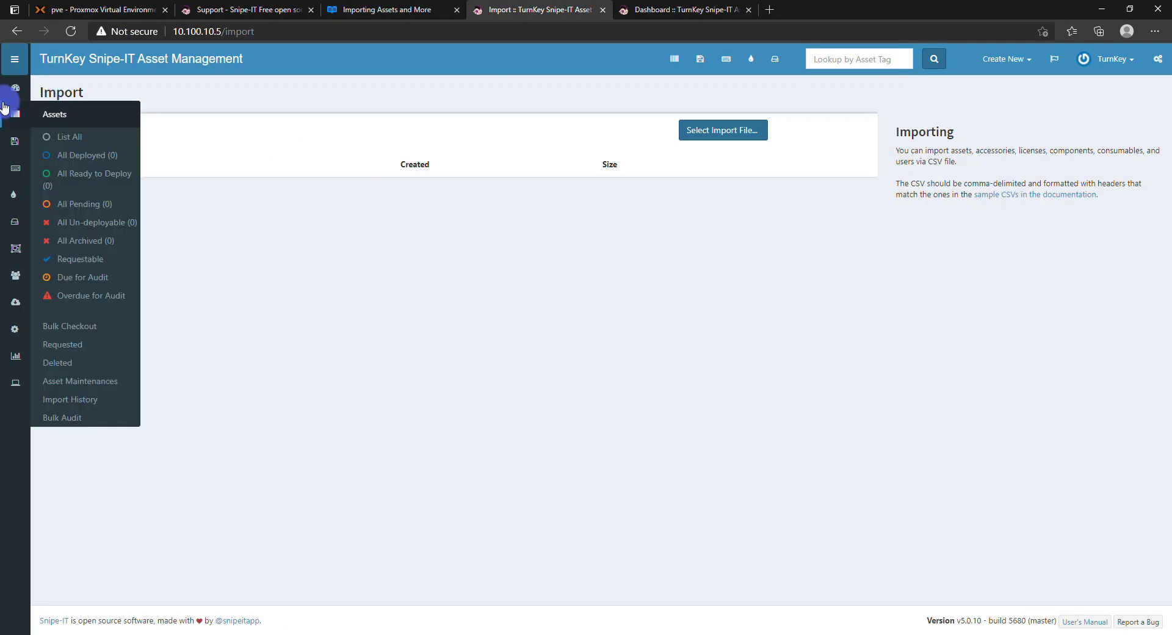
Step: Upload the sample-licenses CSV on the Import page and start processing it
left_click(61, 87)
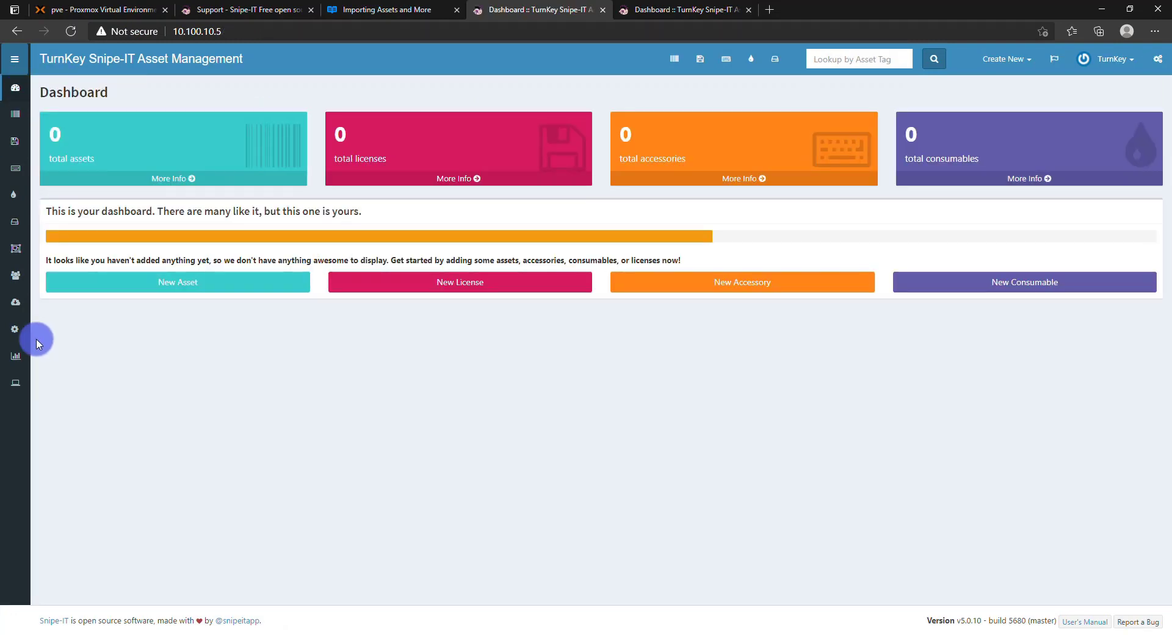
left_click(61, 303)
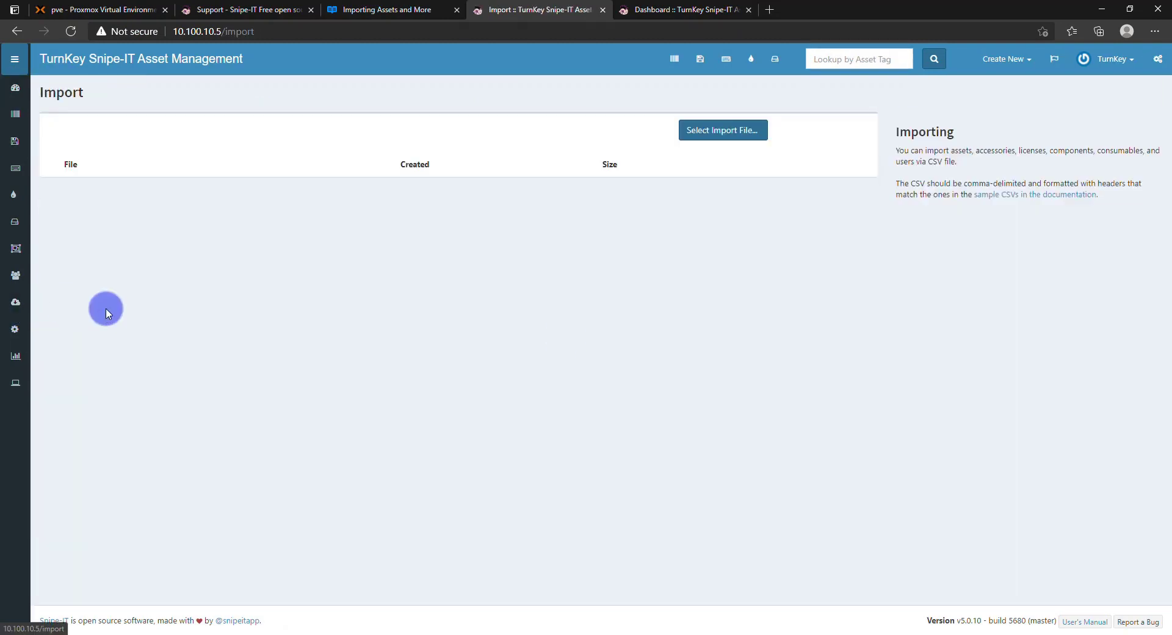
left_click(757, 133)
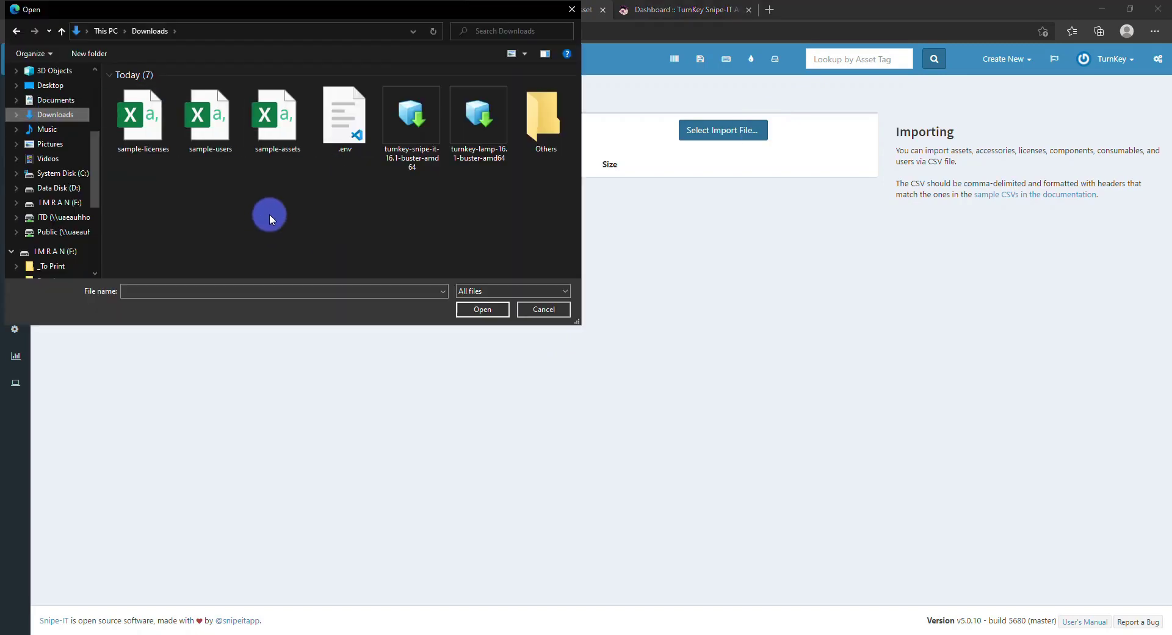
double_click(123, 127)
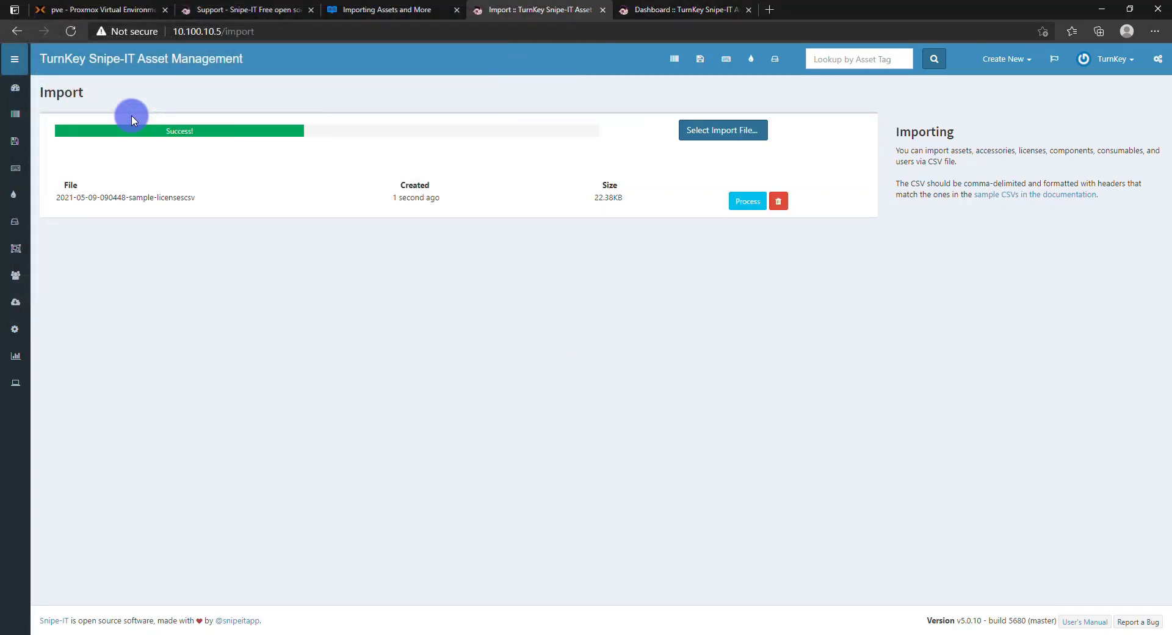
left_click(746, 202)
Step: Set the licenses file's import type to Licenses
left_click(467, 241)
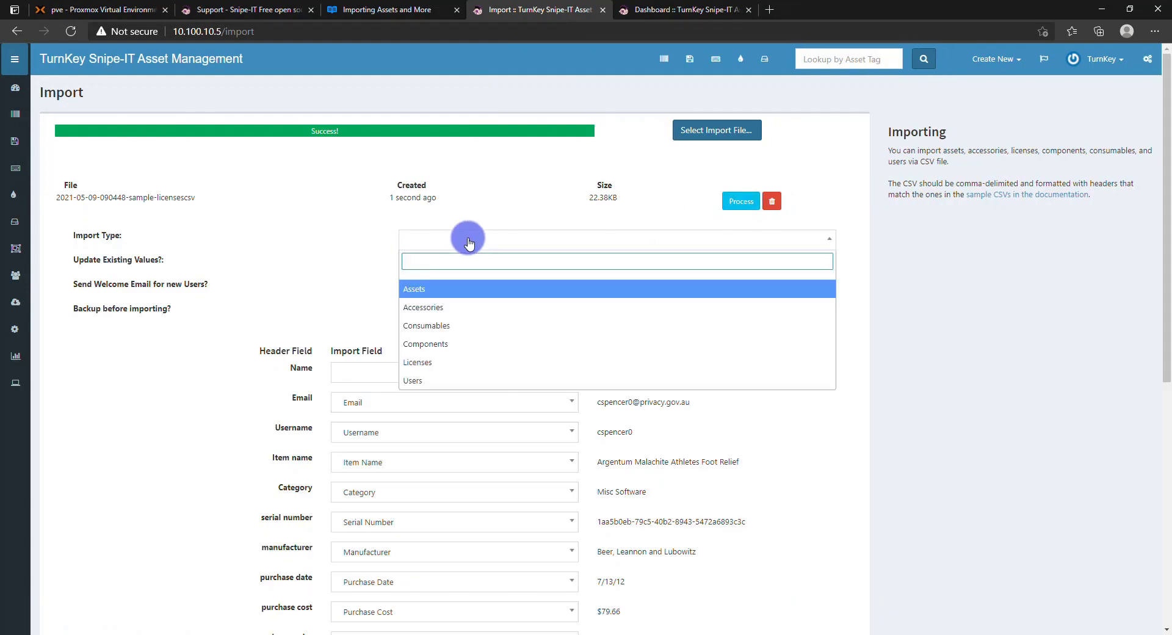
left_click(436, 364)
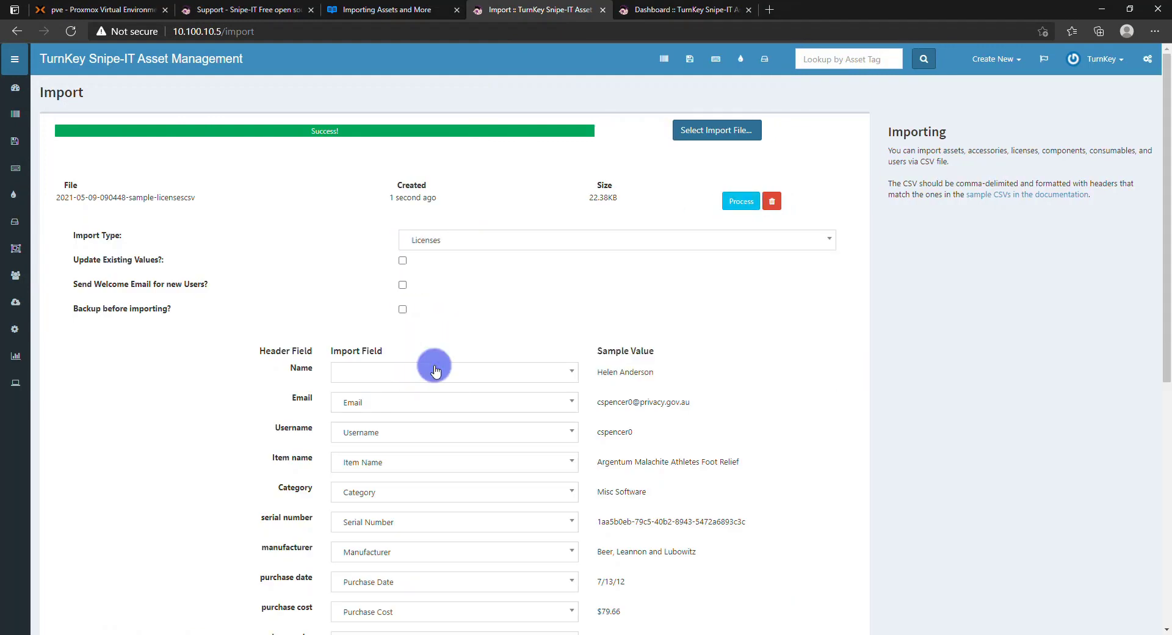
scroll(701, 411, "down", 7)
scroll(703, 345, "up", 1)
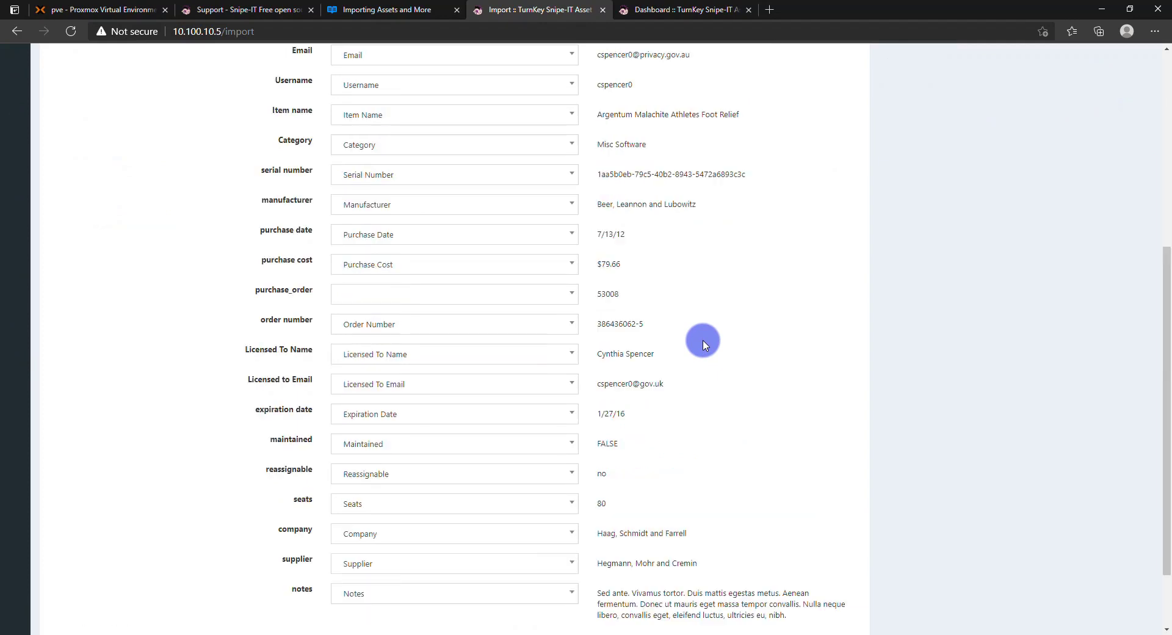
scroll(703, 345, "up", 5)
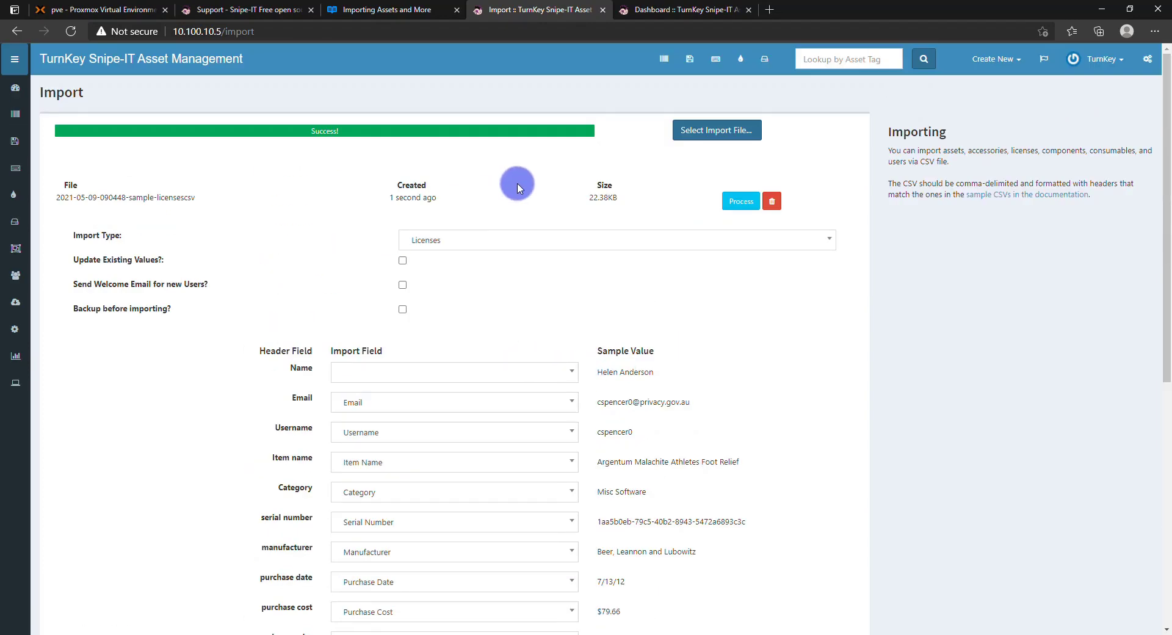
left_click(16, 302)
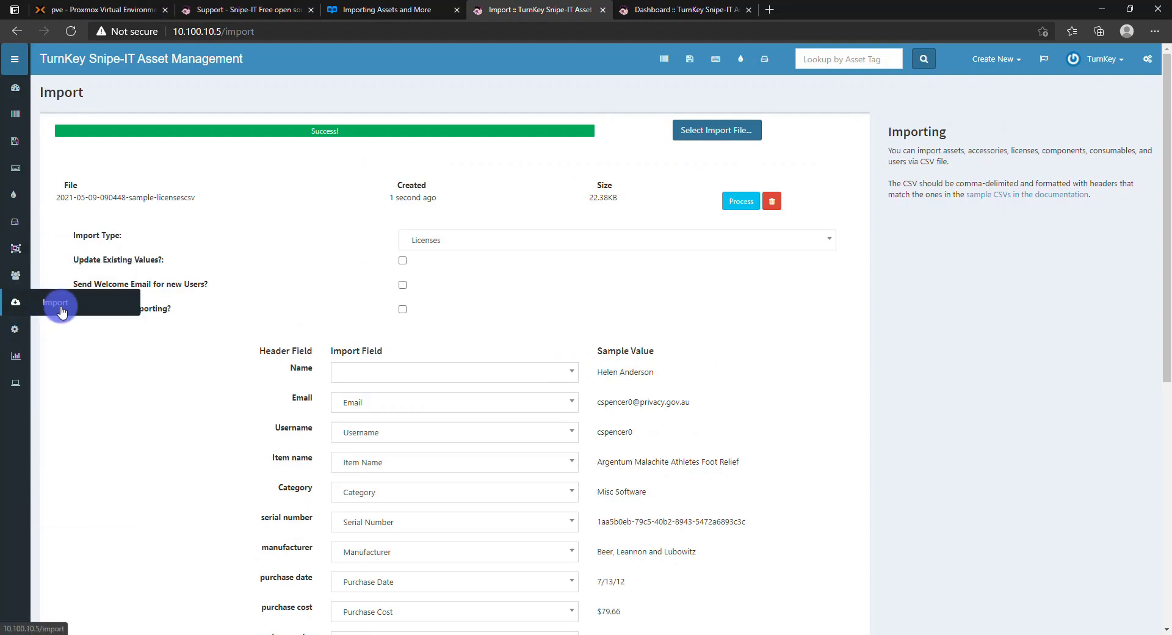
Step: Upload the sample-users CSV, set its import type to Users and run the import
left_click(715, 139)
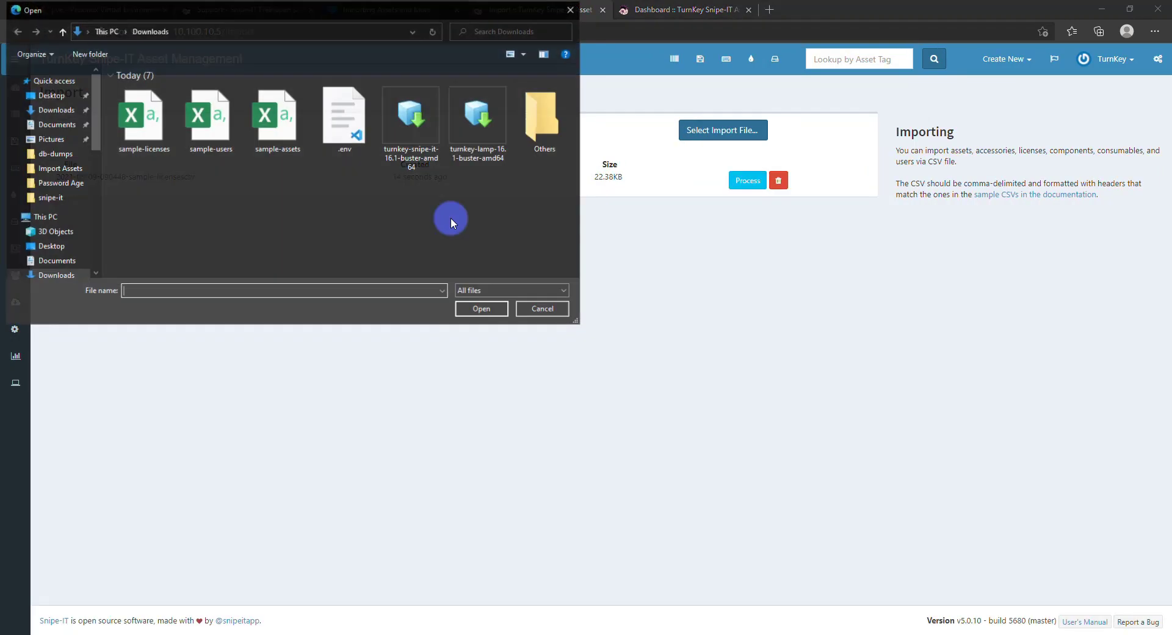
left_click(212, 126)
double_click(212, 126)
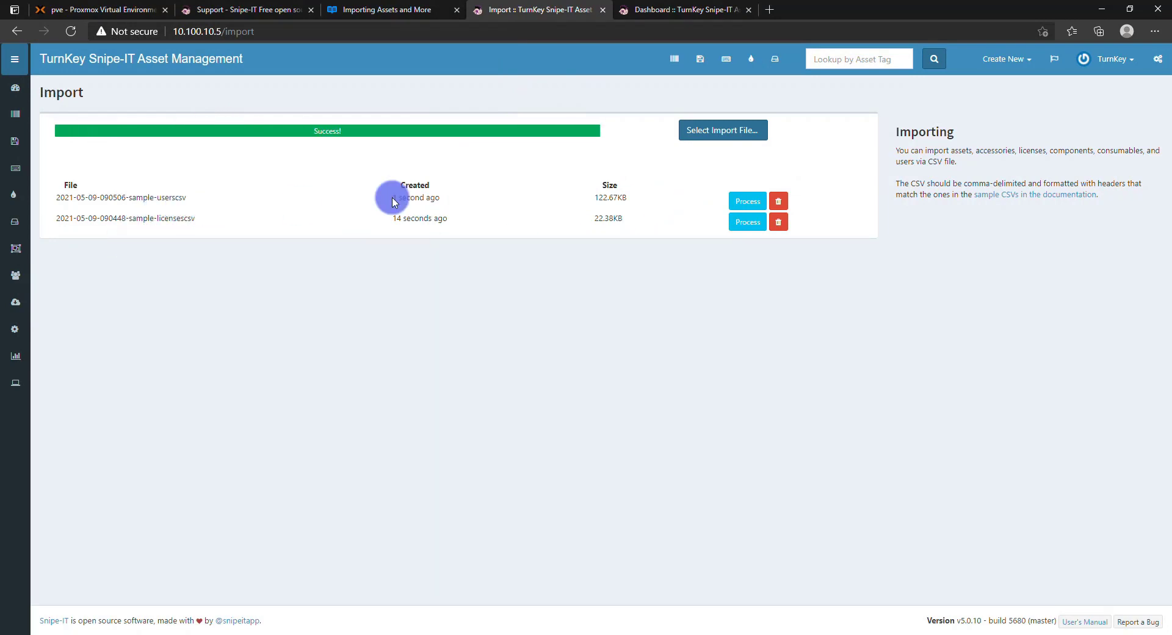
left_click(742, 202)
left_click(449, 244)
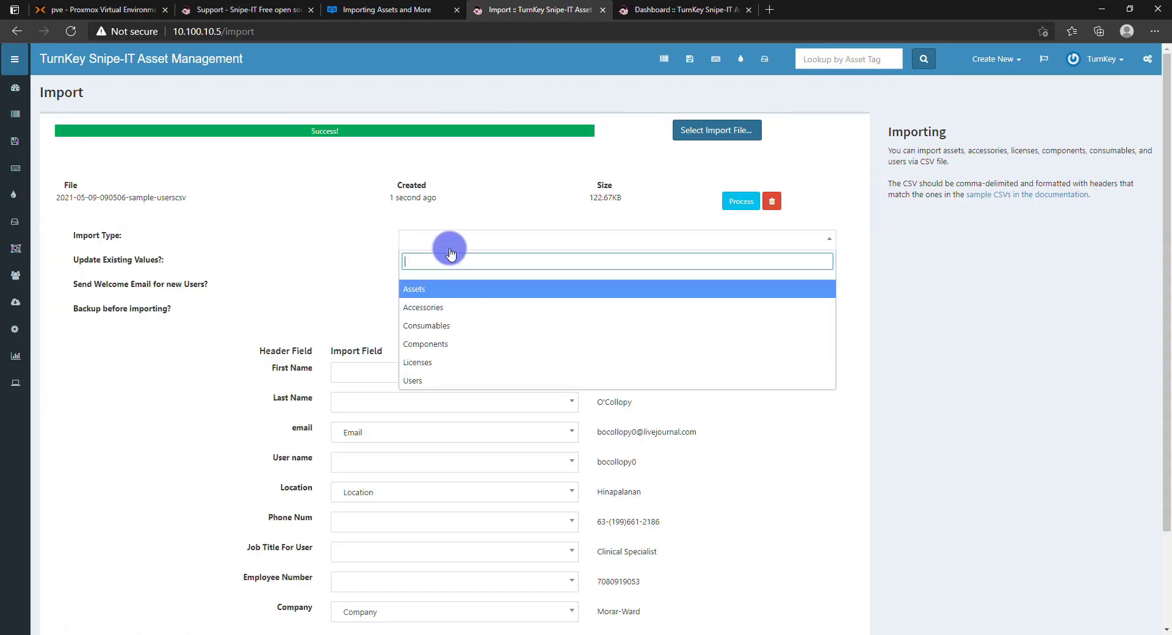
left_click(411, 365)
scroll(720, 391, "down", 2)
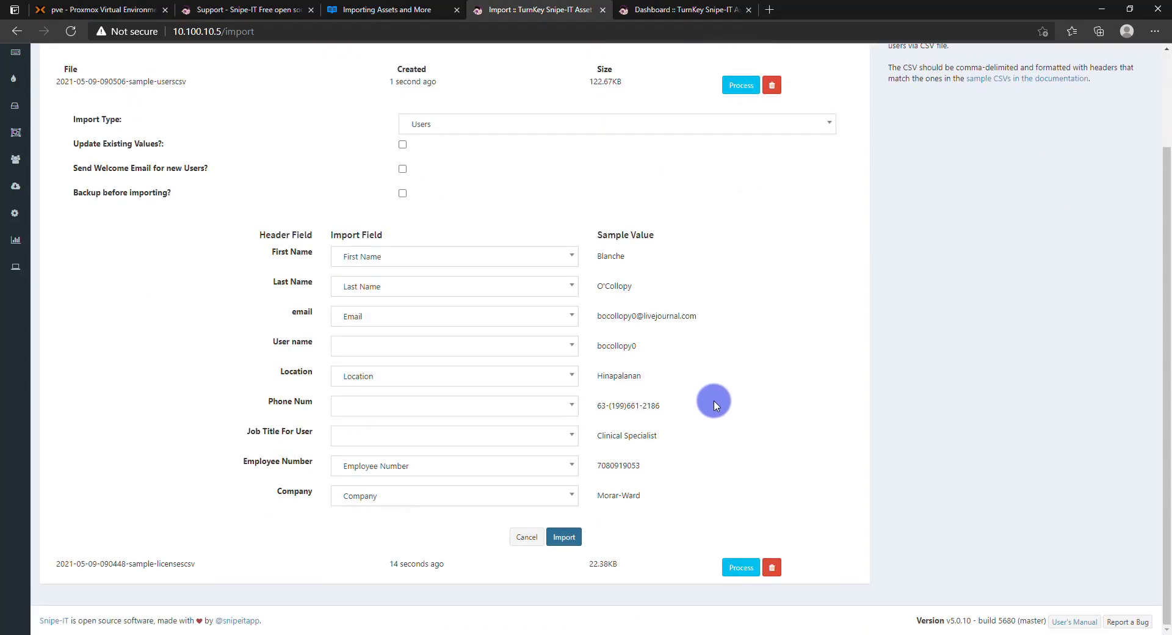
left_click(563, 537)
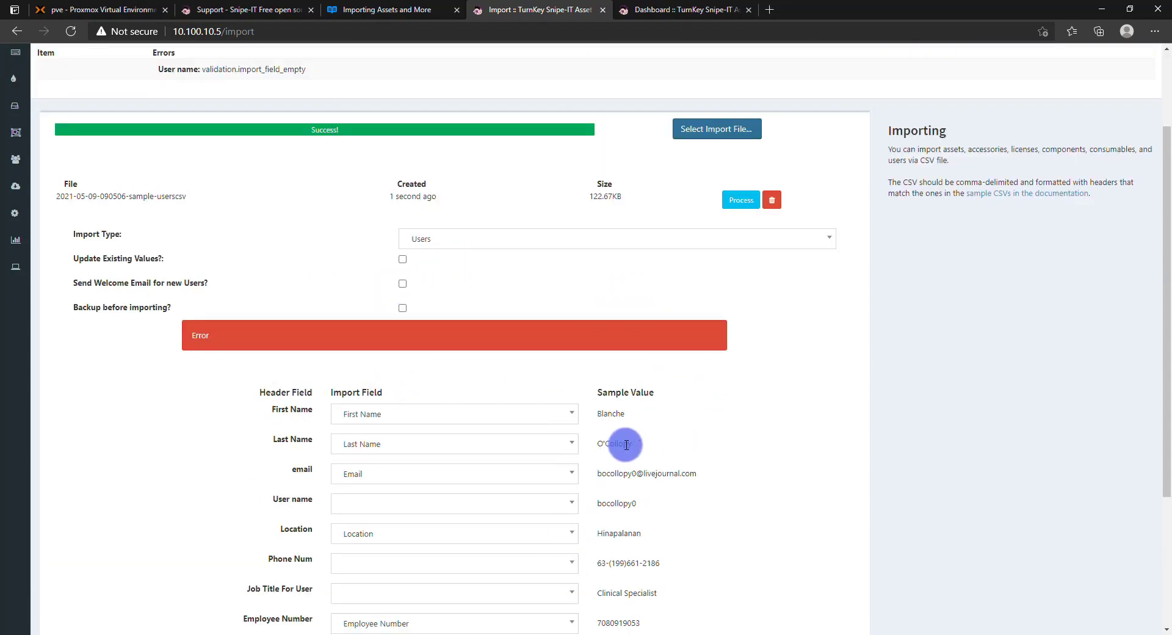
Step: Map User name to Username, Phone Num to Phone Number, Job Title For User to Job Title, and rerun the import
scroll(672, 439, "down", 3)
left_click(572, 327)
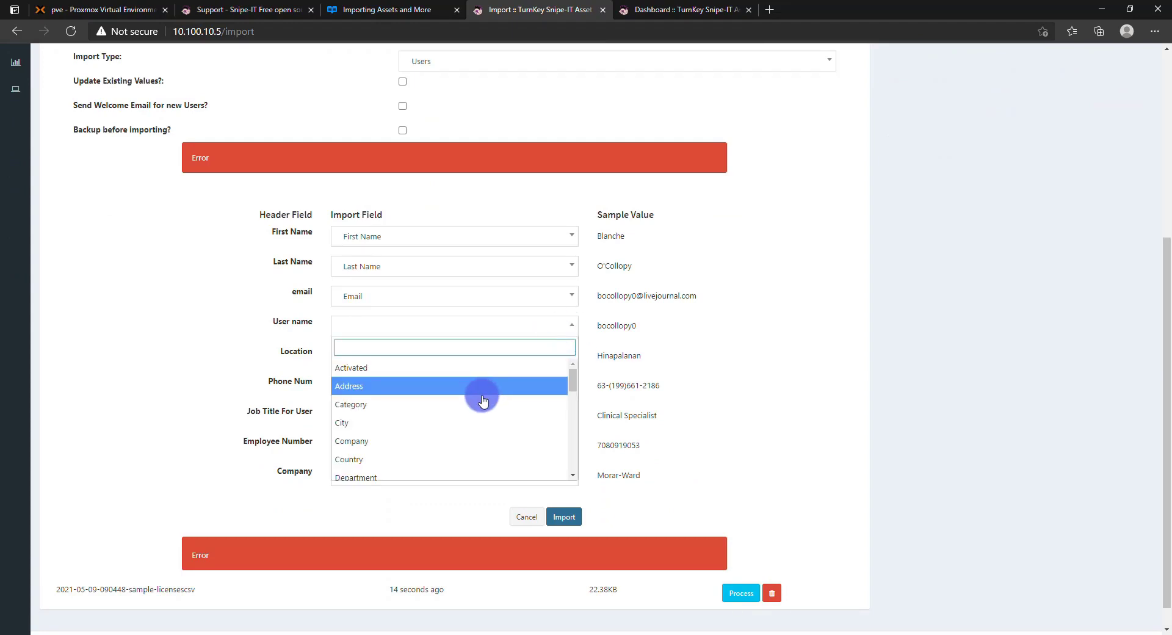
type("user")
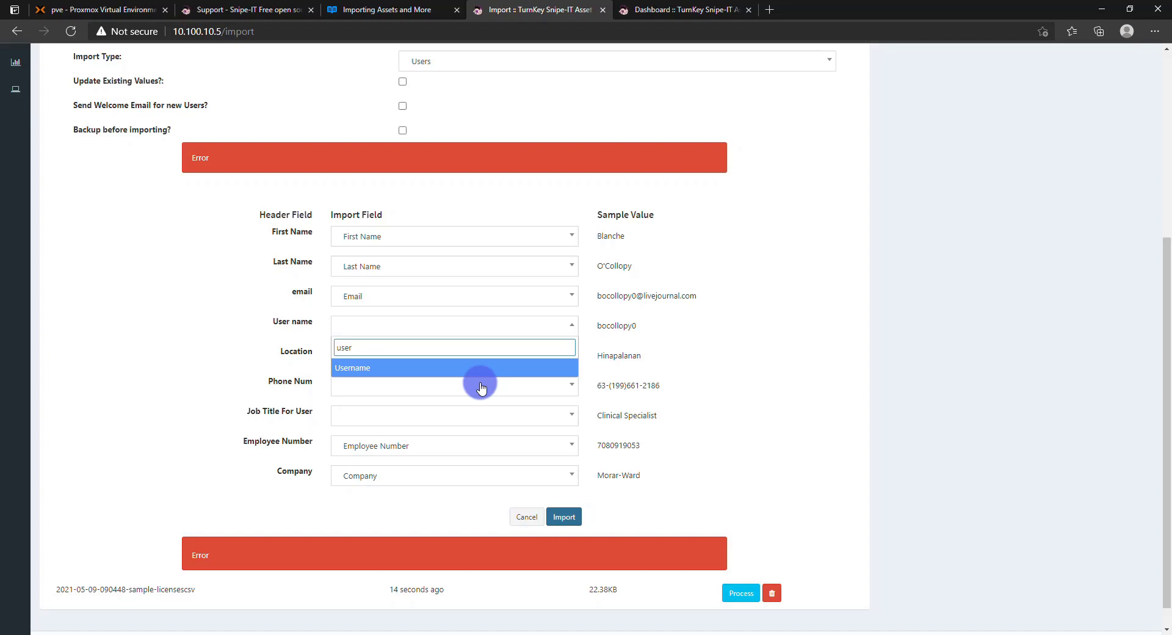
left_click(479, 368)
left_click(410, 385)
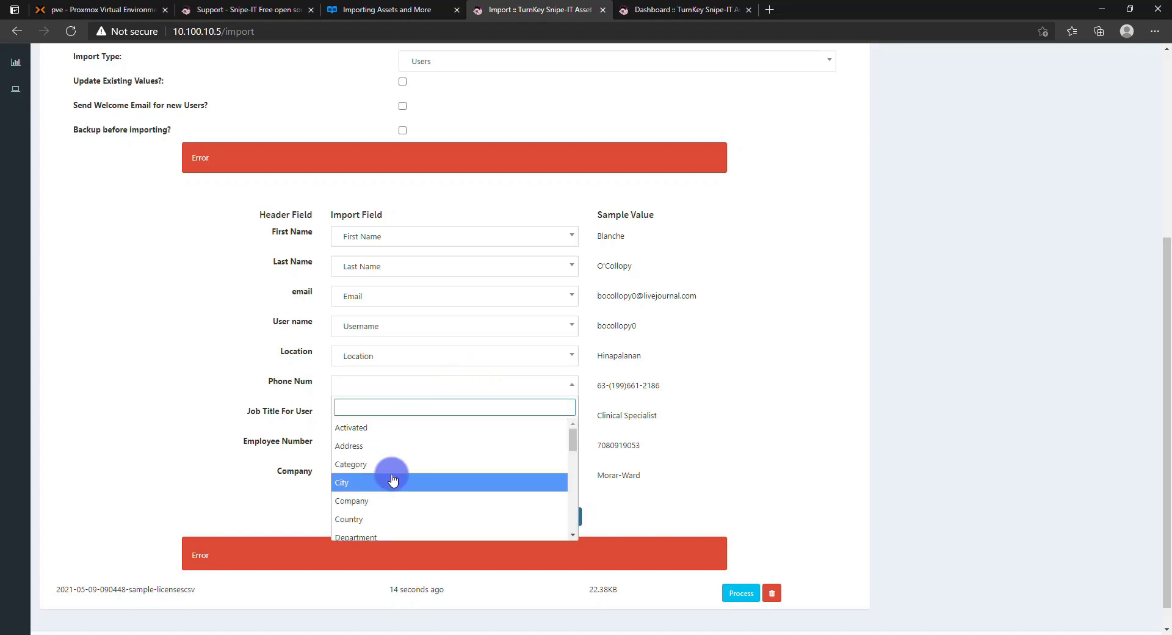
type("ph")
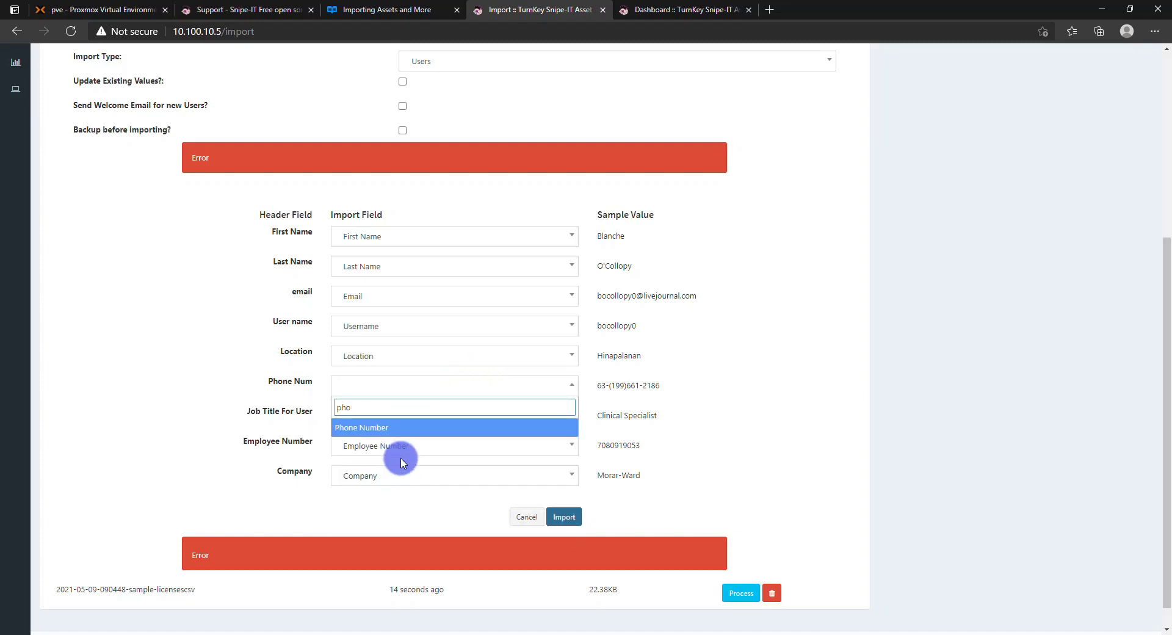
type("o")
left_click(404, 428)
left_click(471, 421)
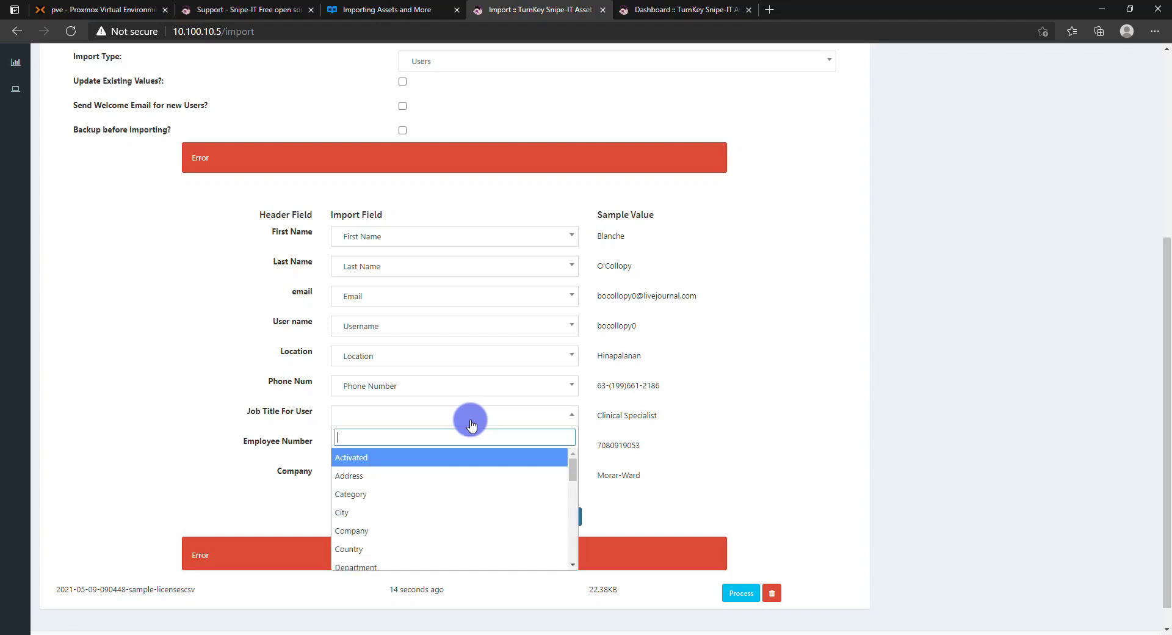
type("jo")
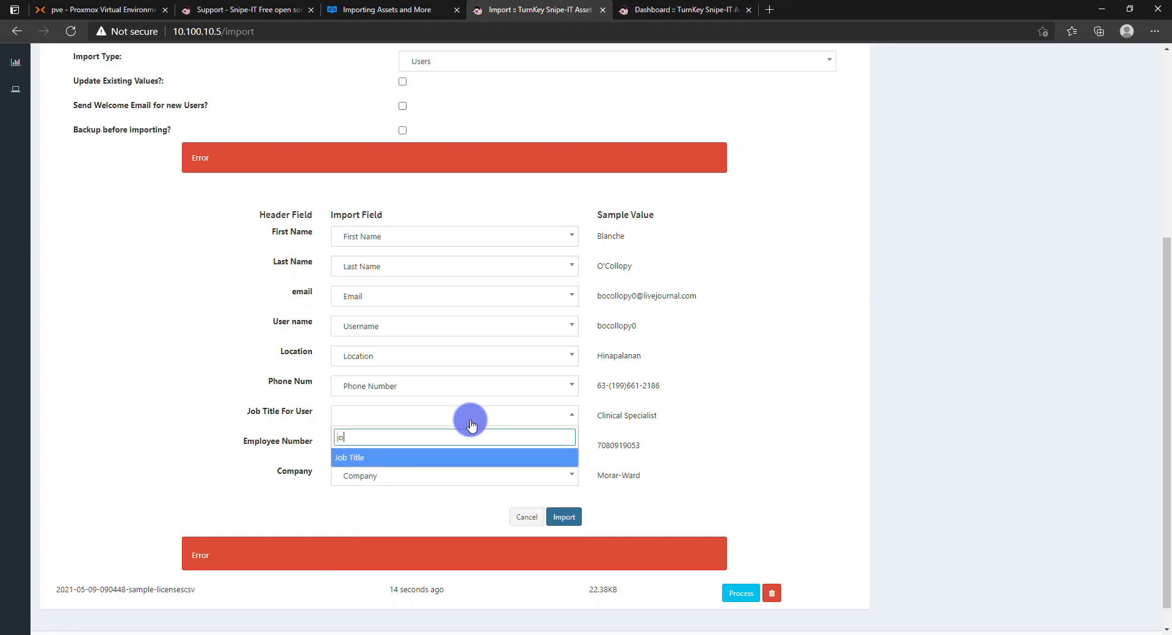
left_click(445, 453)
left_click(569, 519)
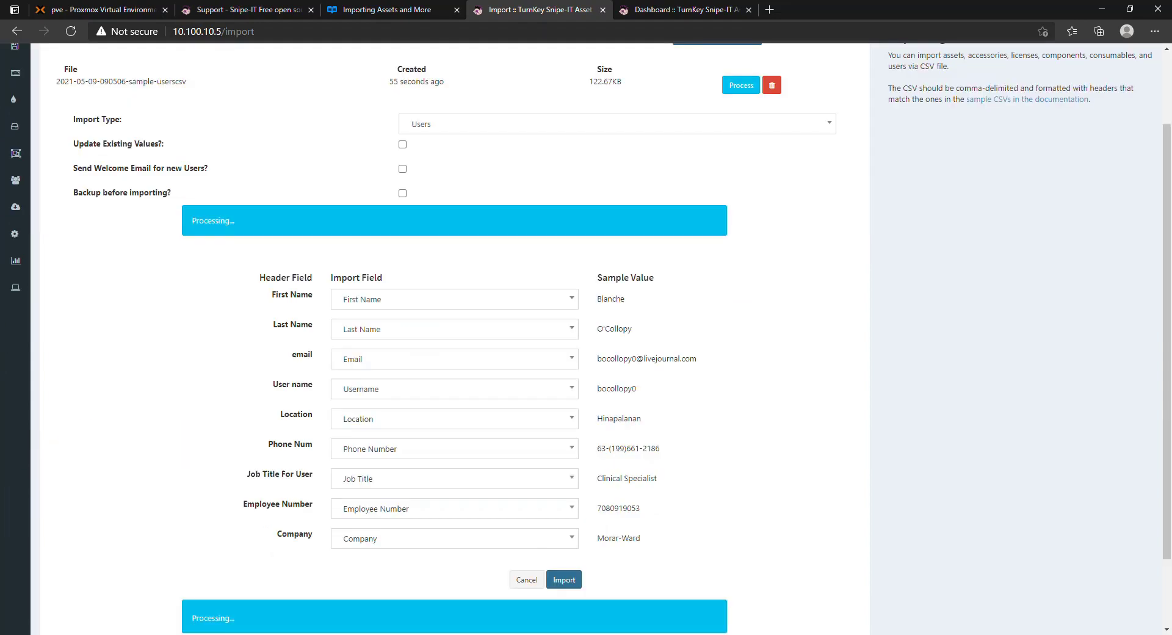
Step: Show the People list at 500 users per page and view page 2
scroll(454, 305, "up", 2)
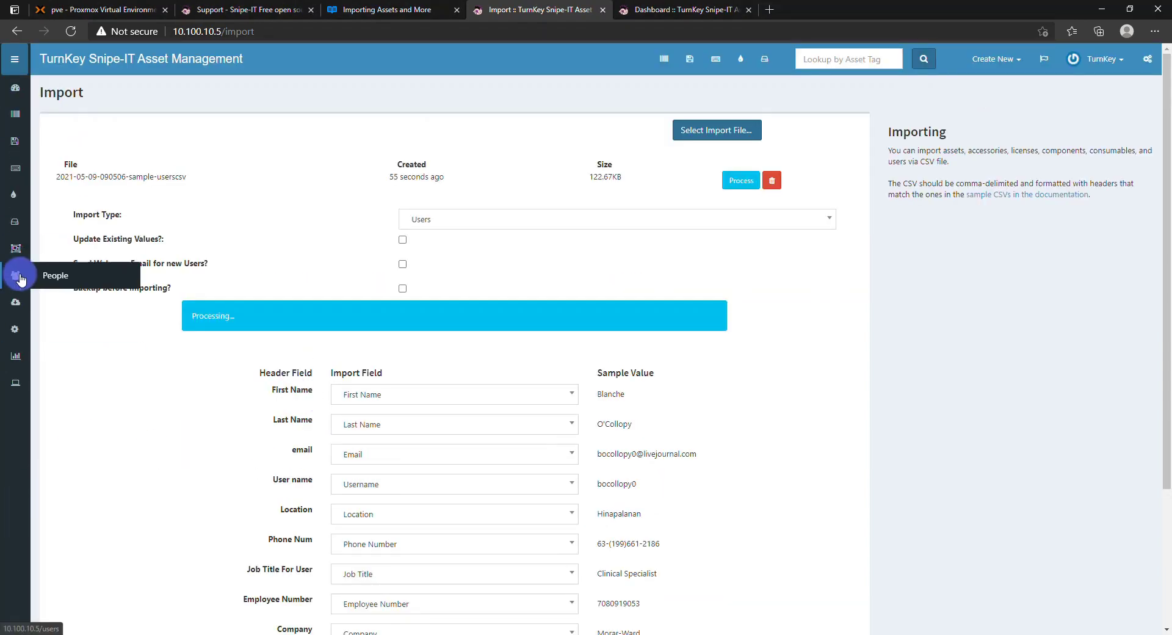
left_click(72, 277)
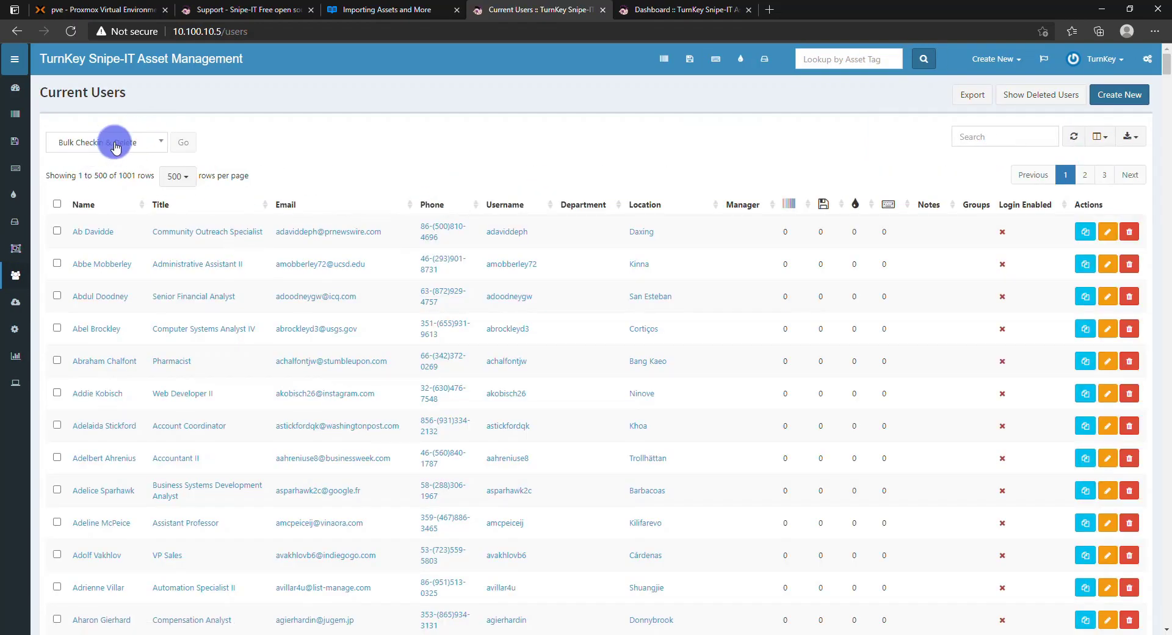
left_click(143, 141)
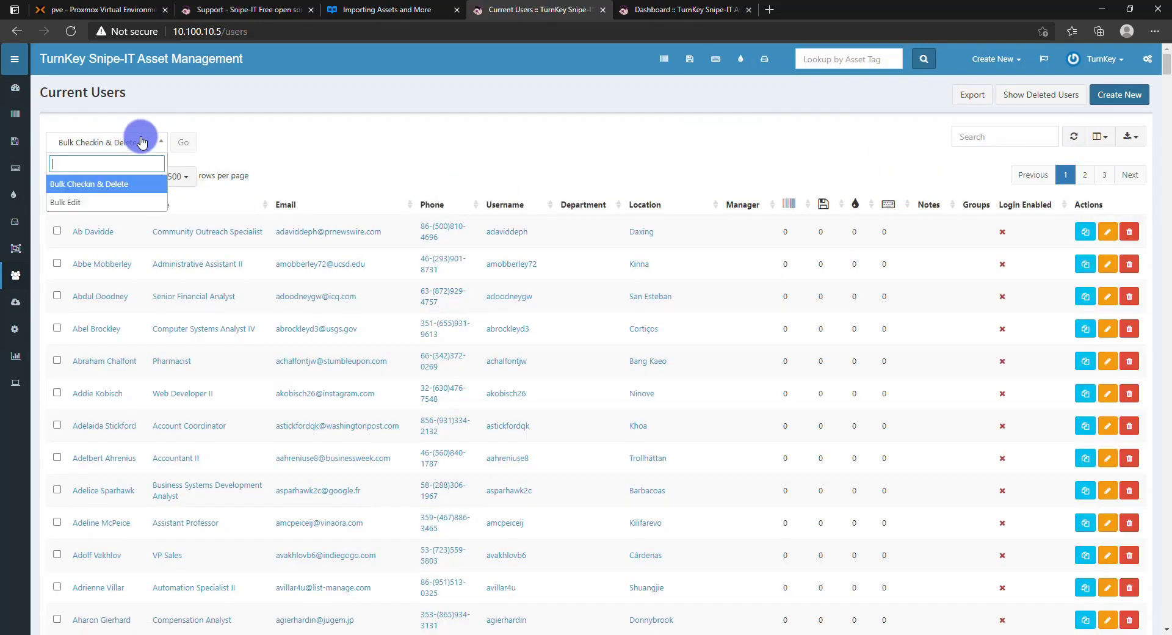
left_click(523, 149)
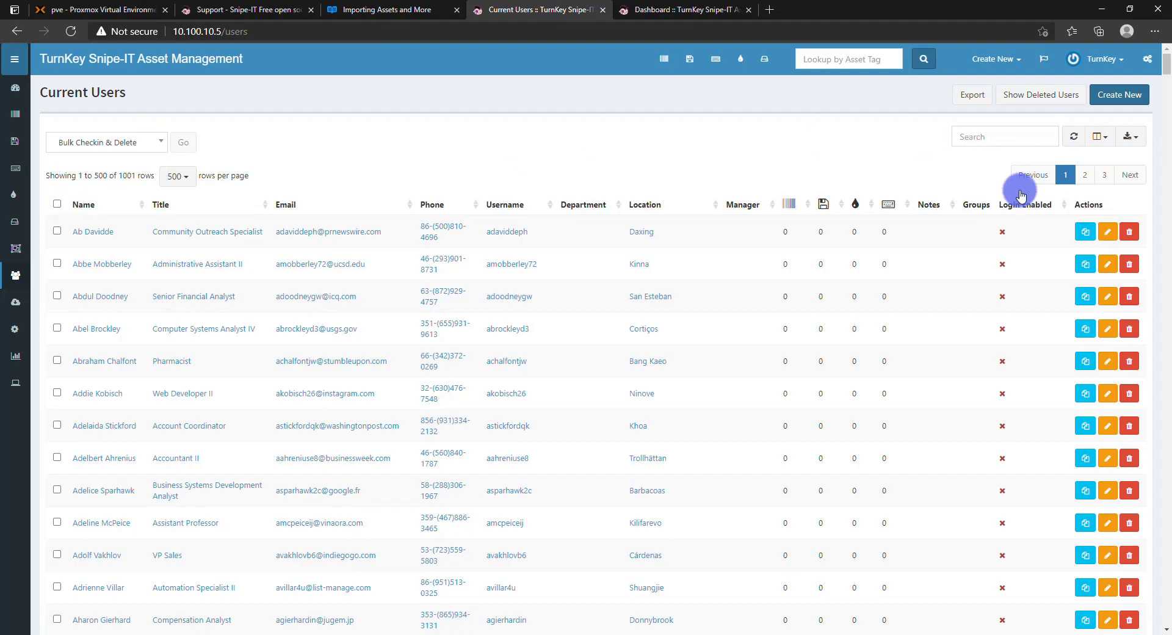
left_click(192, 182)
left_click(183, 308)
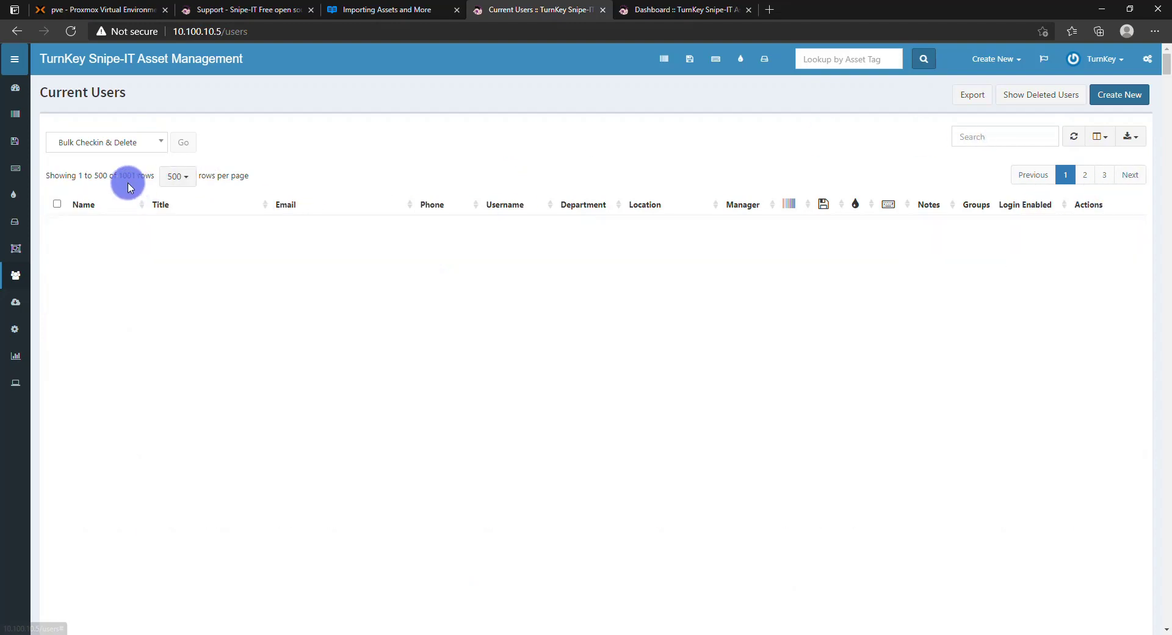
left_click(1085, 176)
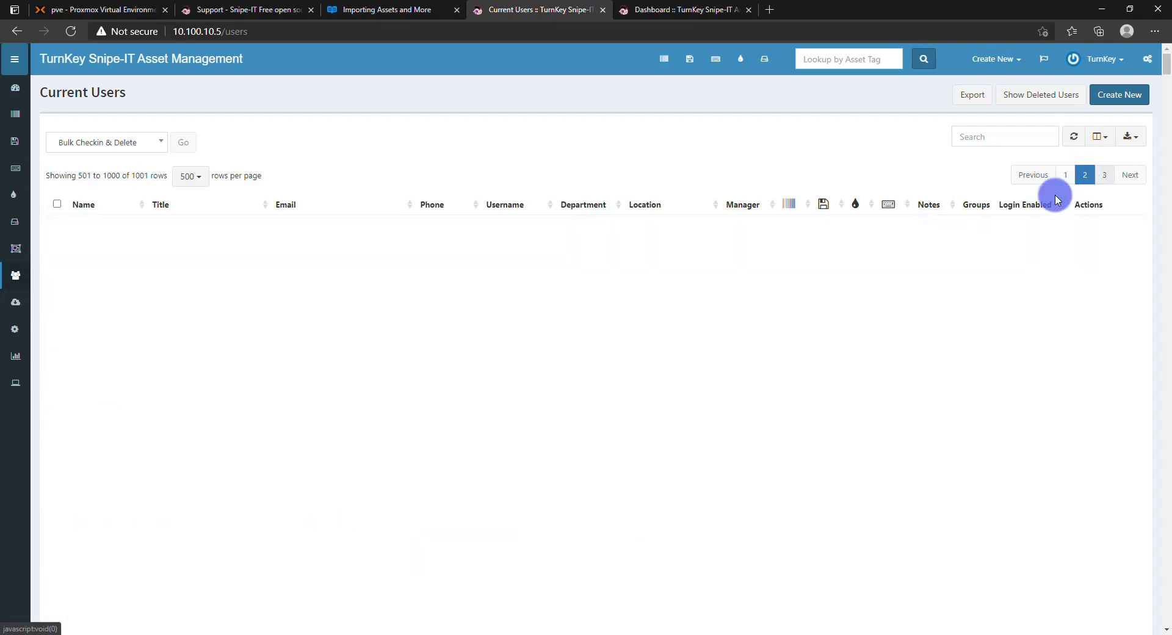
Step: Process the uploaded licenses CSV with import type Licenses
left_click(16, 301)
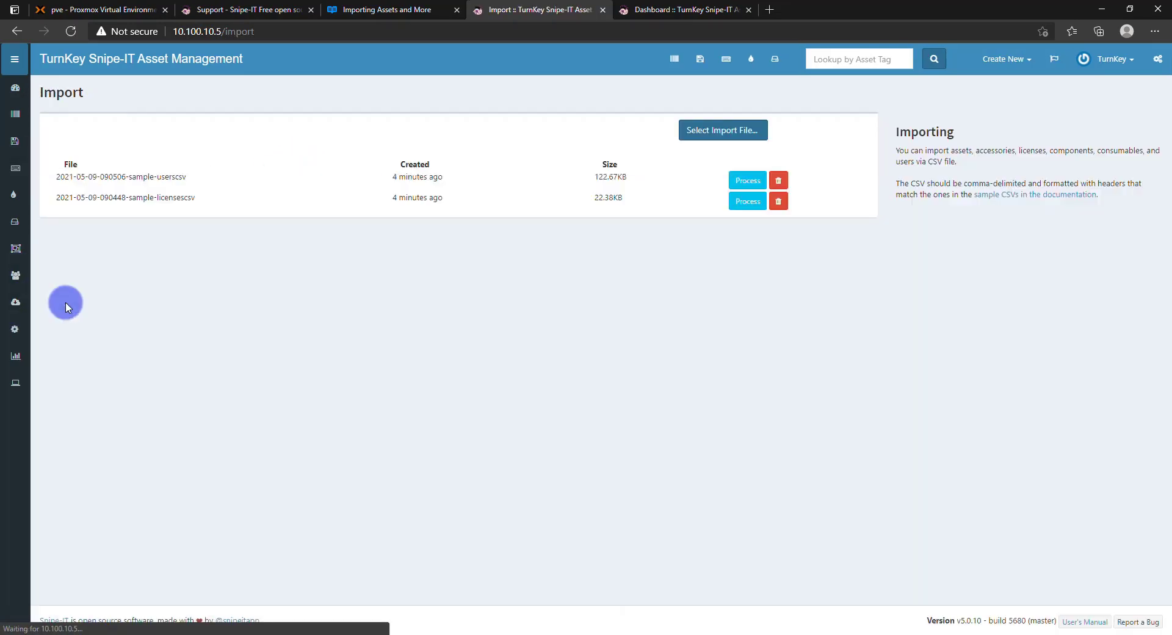
left_click(748, 201)
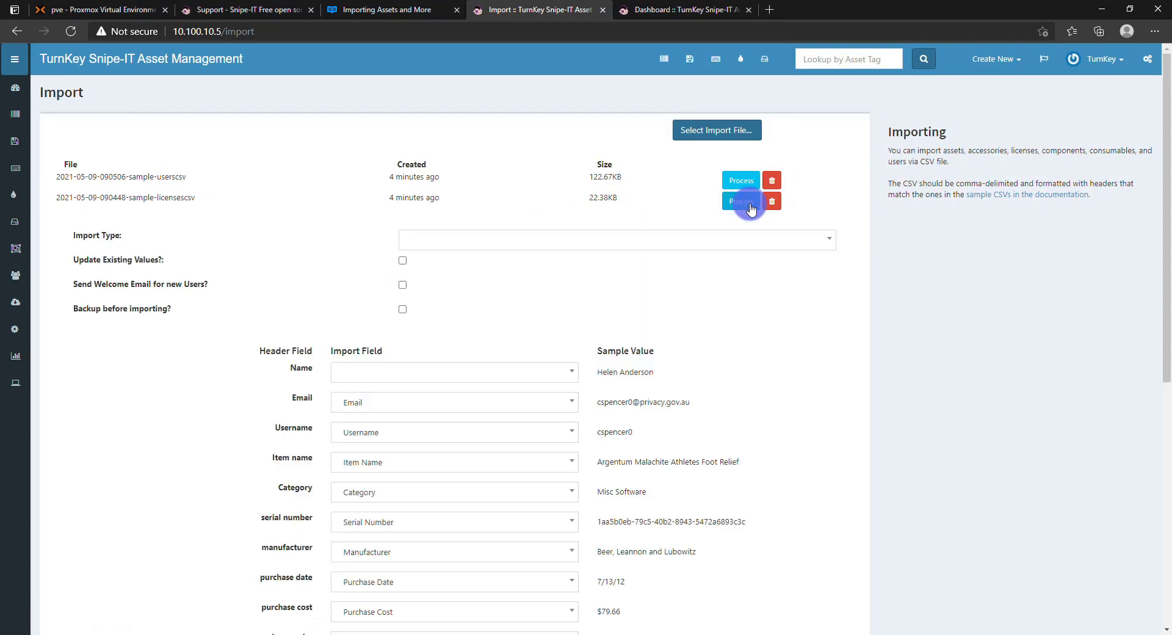
left_click(563, 240)
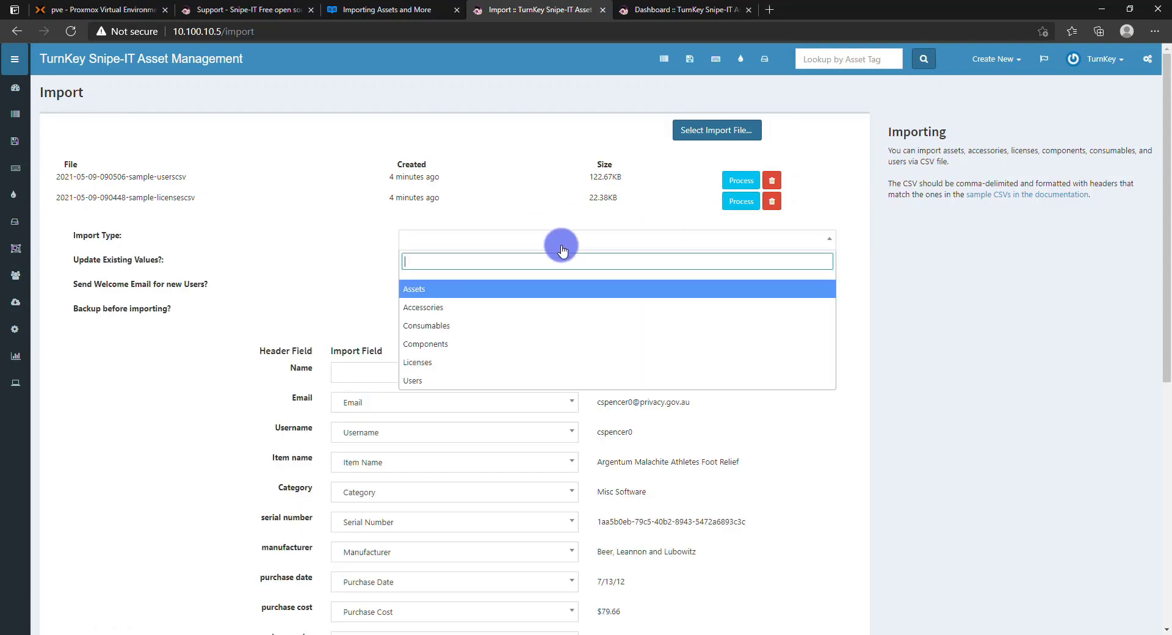
left_click(431, 366)
Step: Map Name to Full Name and purchase_order to Purchase Order, then import the licenses
left_click(572, 374)
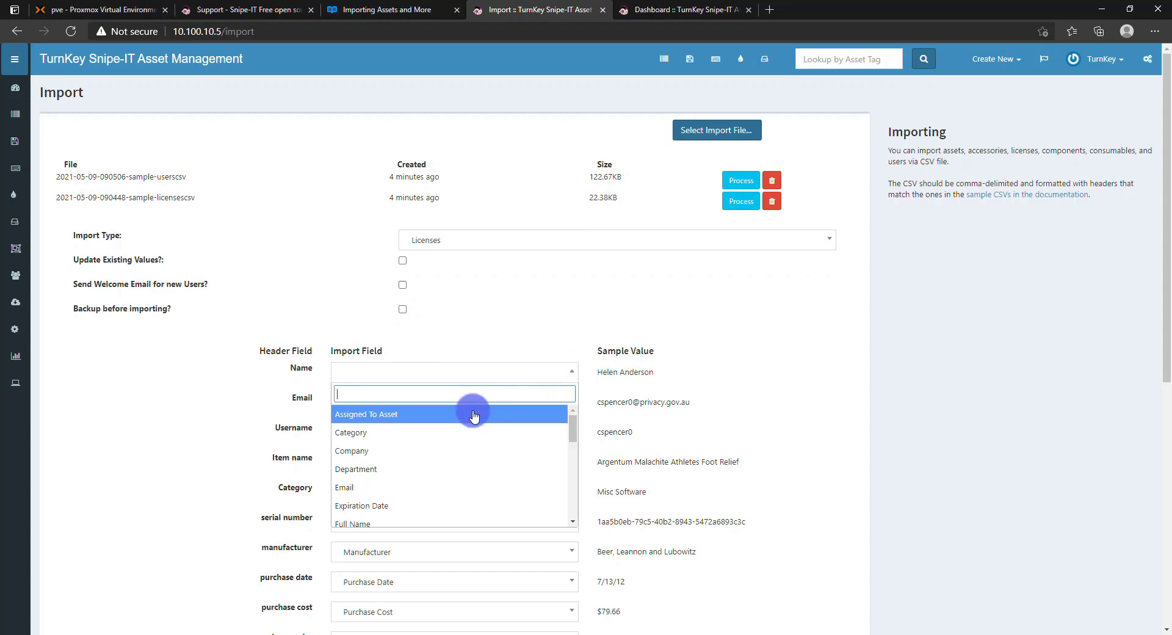
type("na")
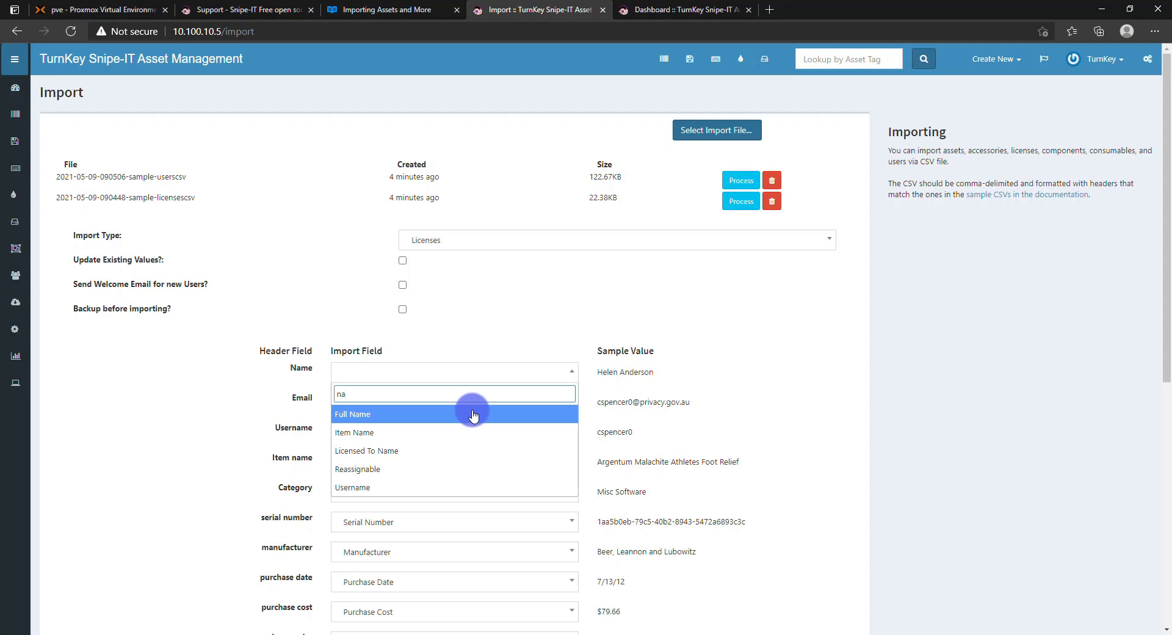
left_click(474, 415)
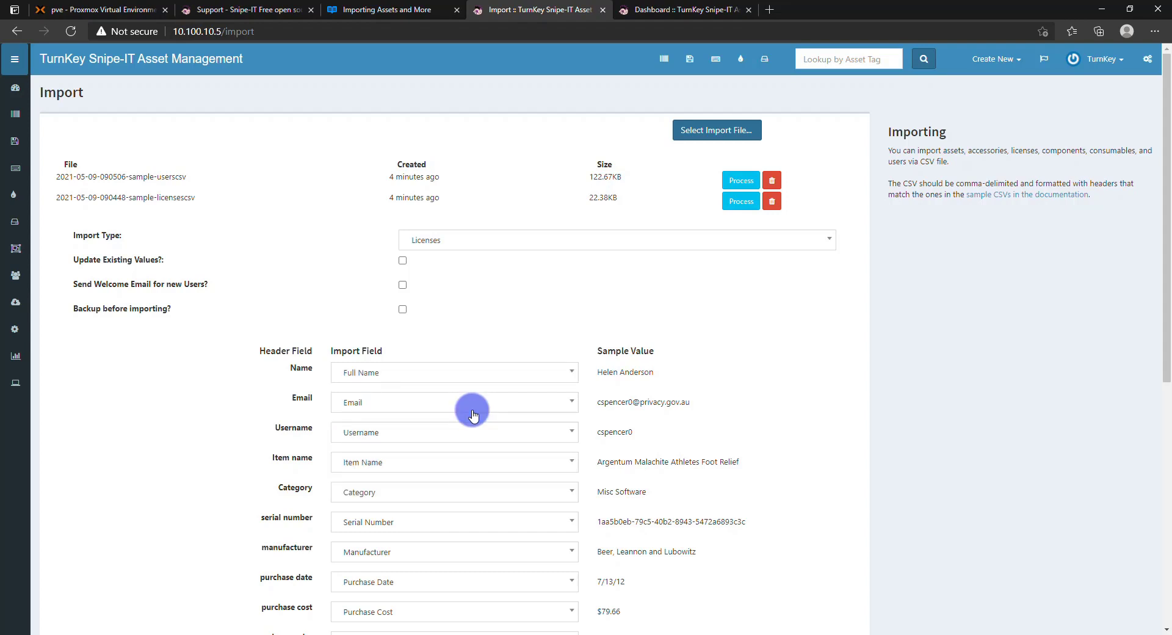
scroll(474, 415, "down", 3)
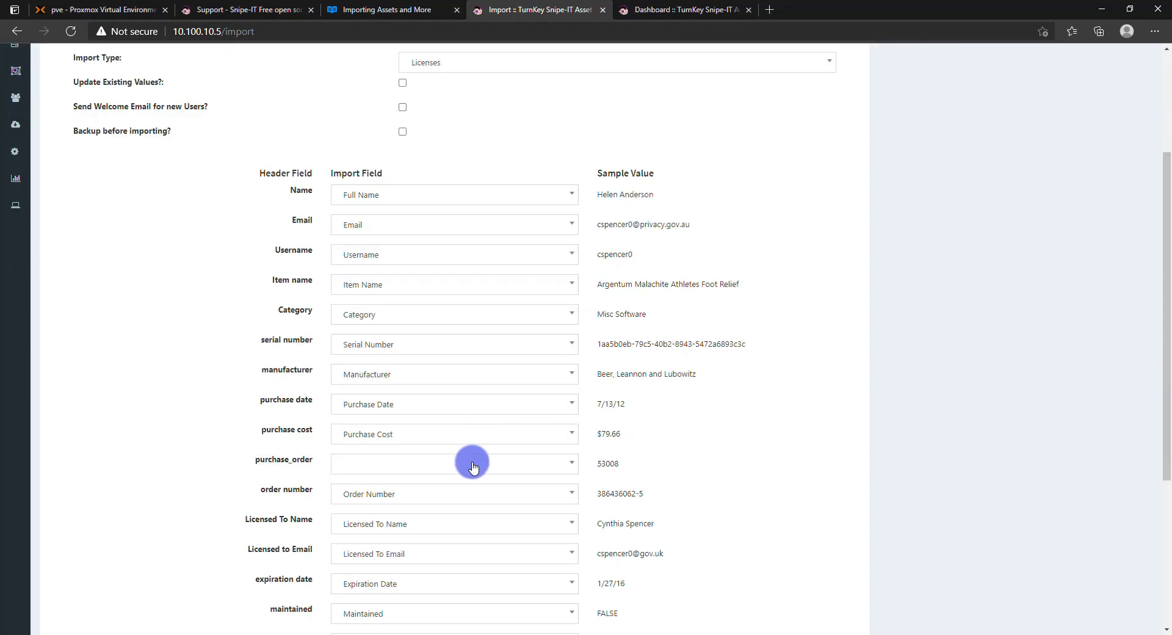
left_click(474, 465)
type("pu")
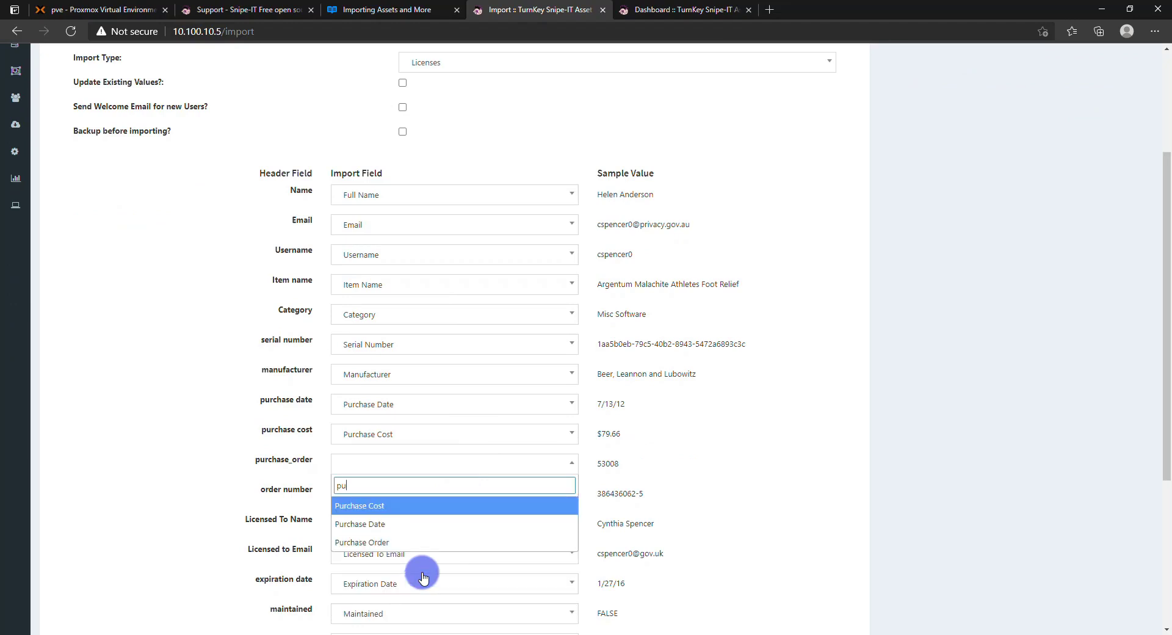
left_click(408, 542)
scroll(488, 536, "down", 4)
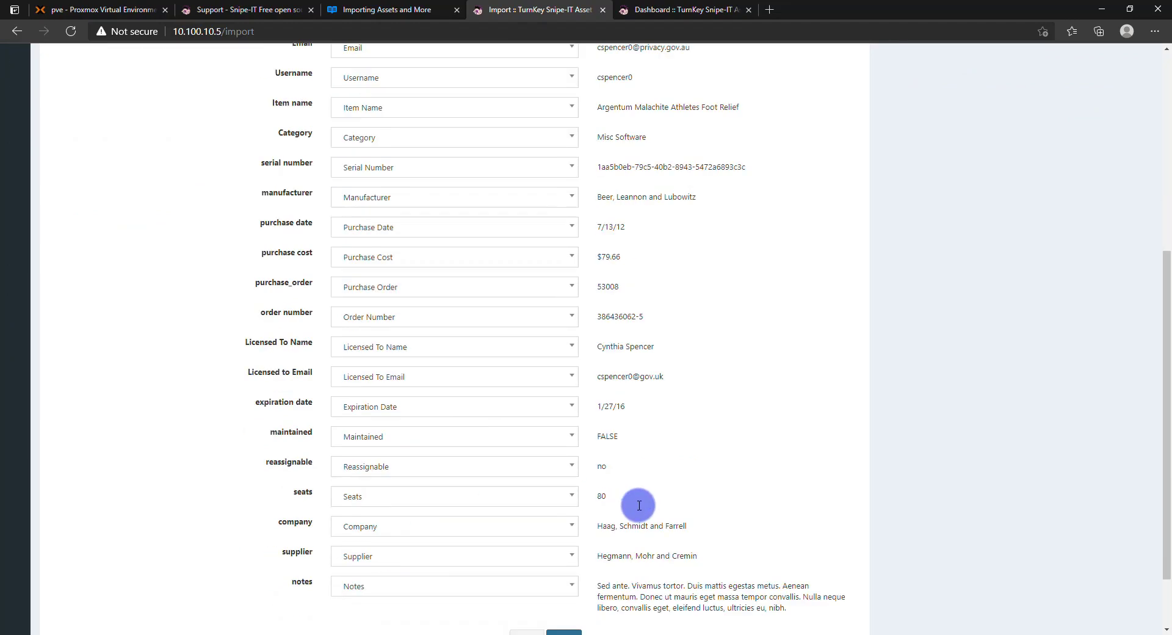
left_click(564, 557)
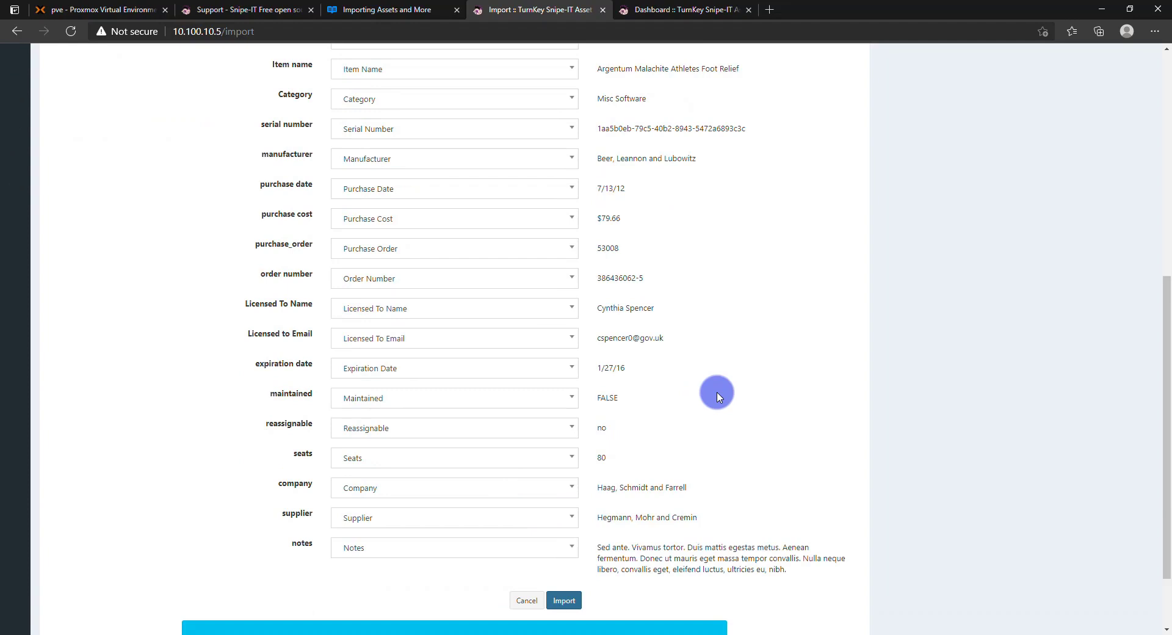
scroll(720, 387, "up", 5)
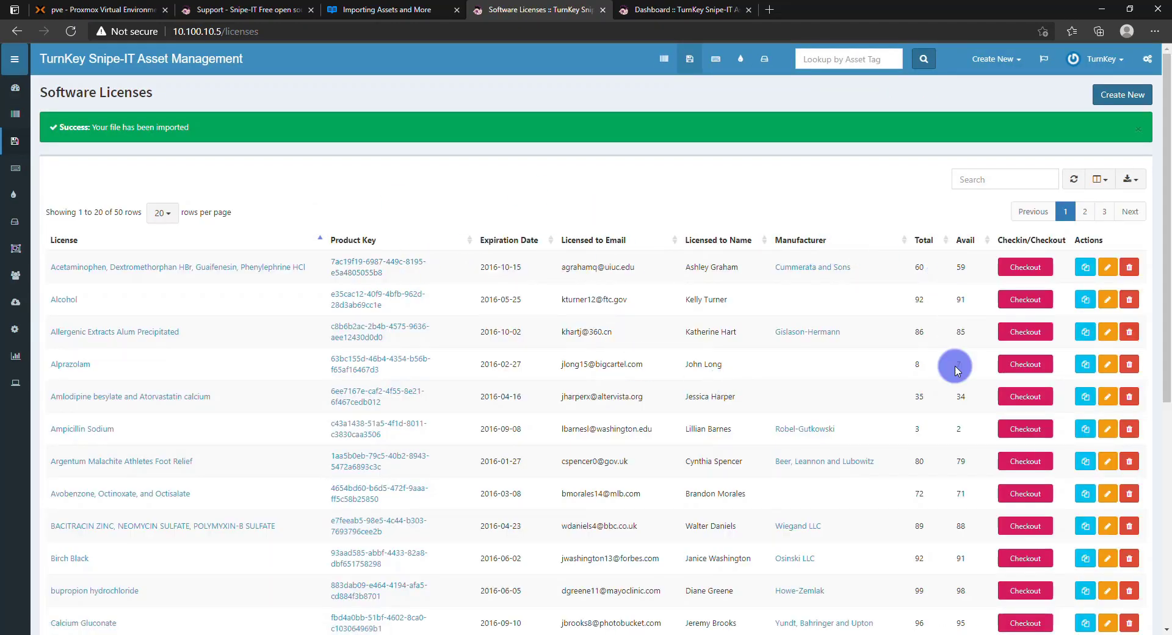
Step: Go to the dashboard and scroll down to check the Asset Categories
left_click(16, 88)
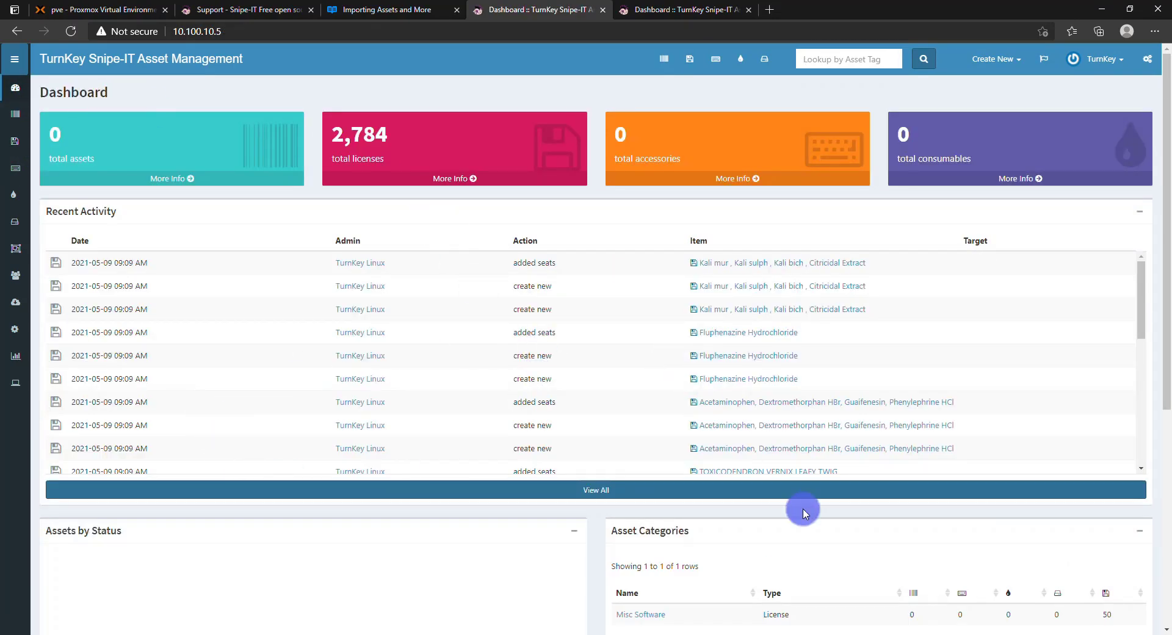
scroll(803, 508, "down", 4)
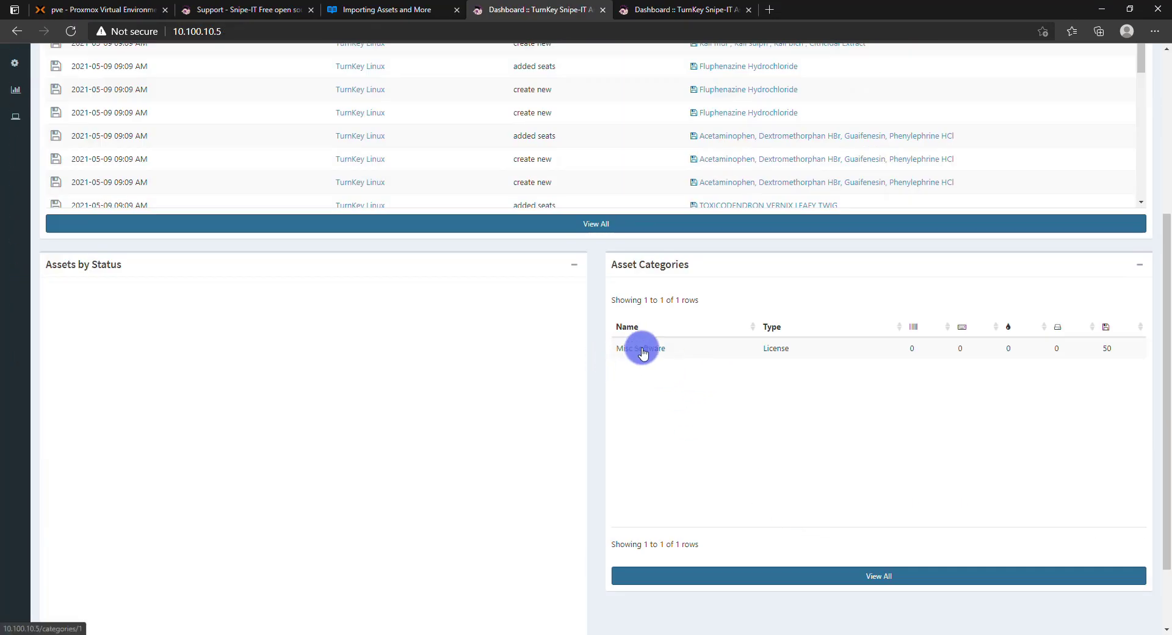
scroll(411, 366, "up", 4)
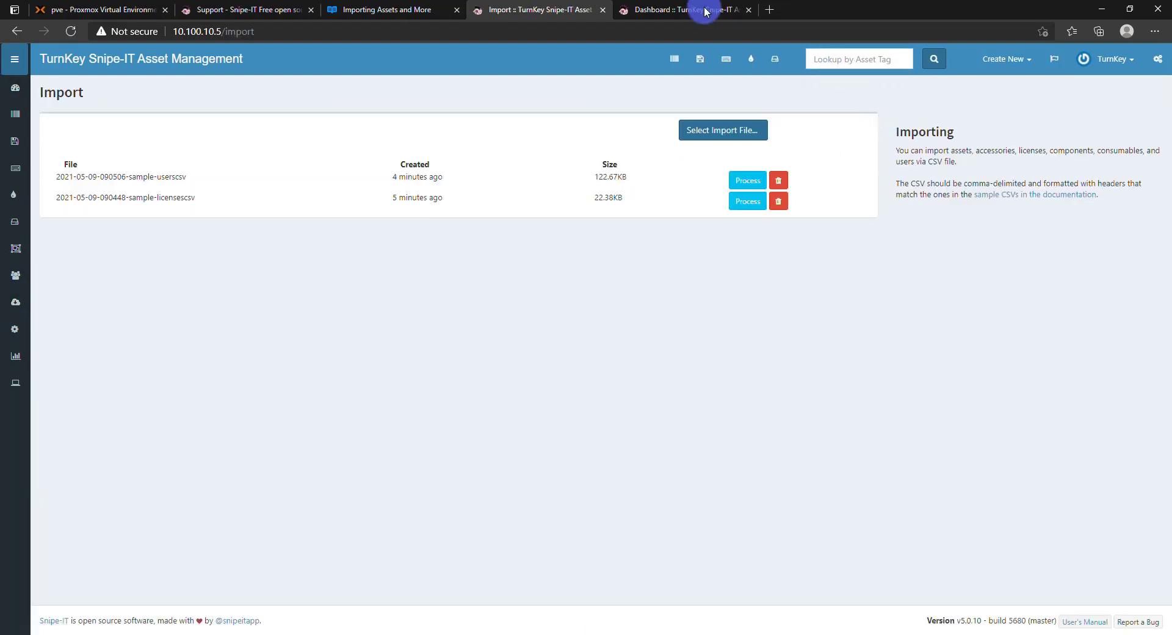
left_click(393, 10)
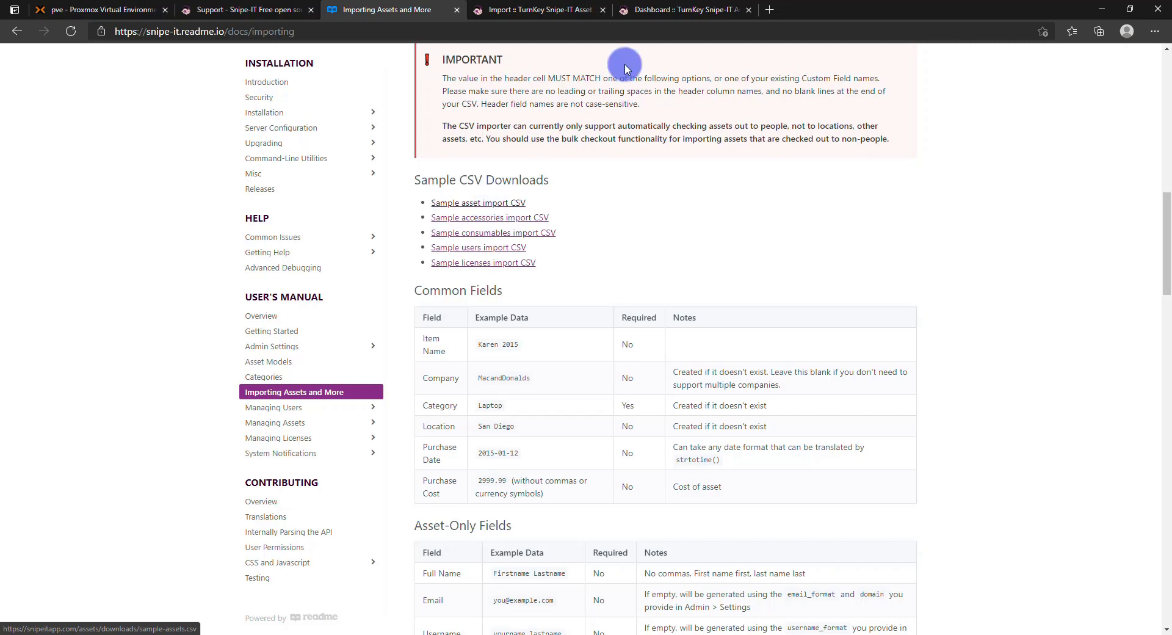
left_click(677, 10)
left_click(561, 5)
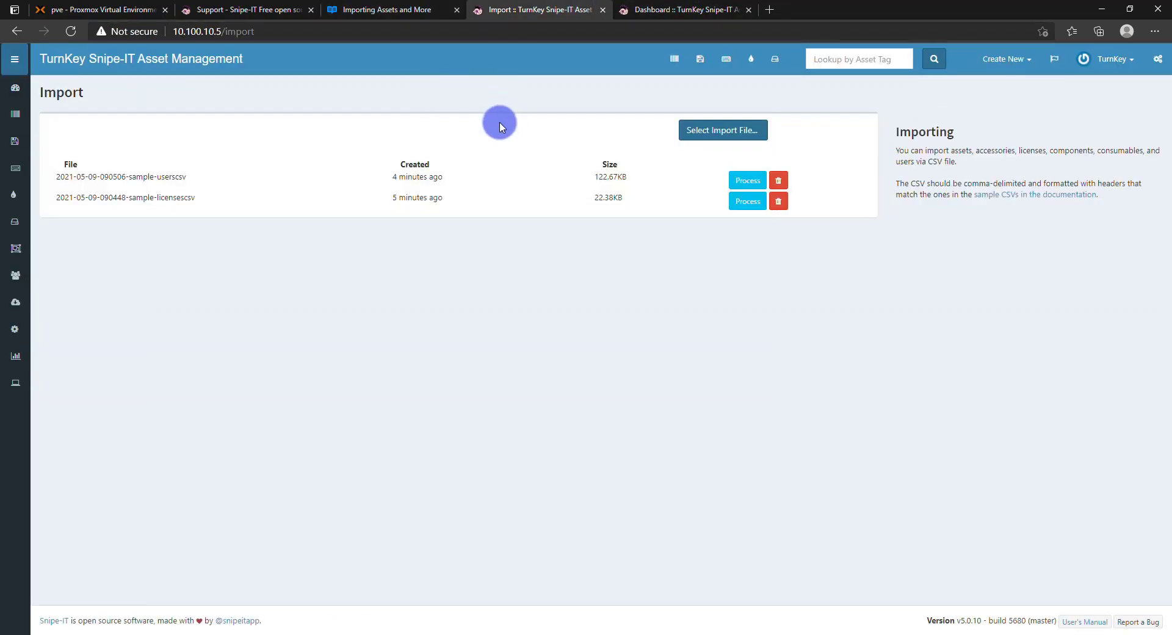
Step: Upload the sample-assets CSV and start processing it
left_click(731, 135)
left_click(218, 136)
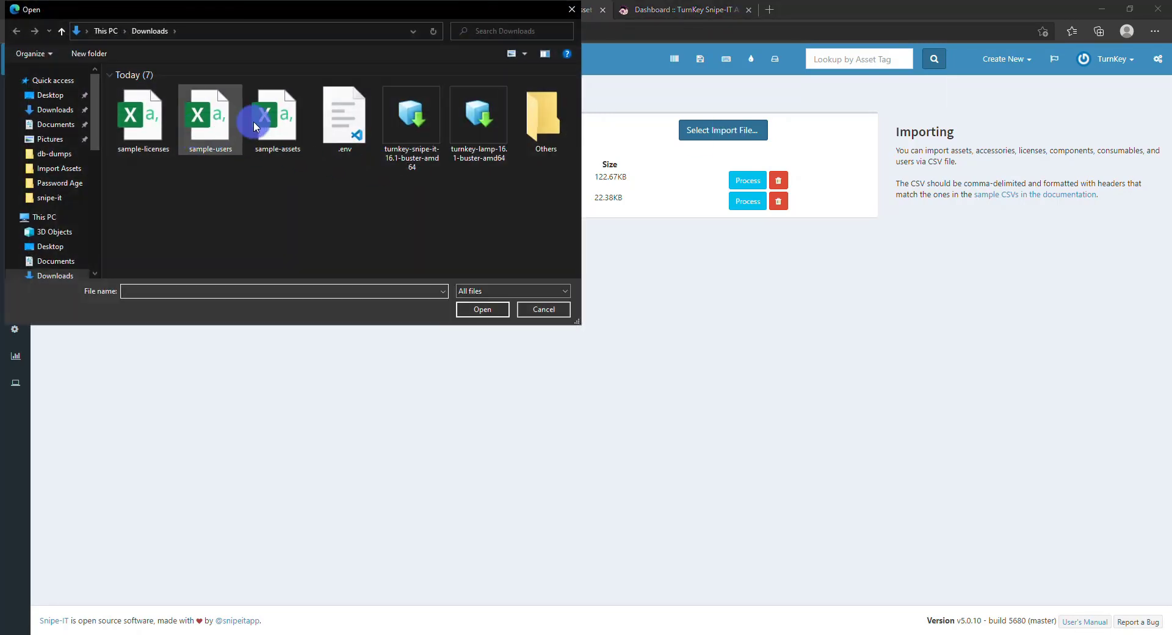
left_click(277, 120)
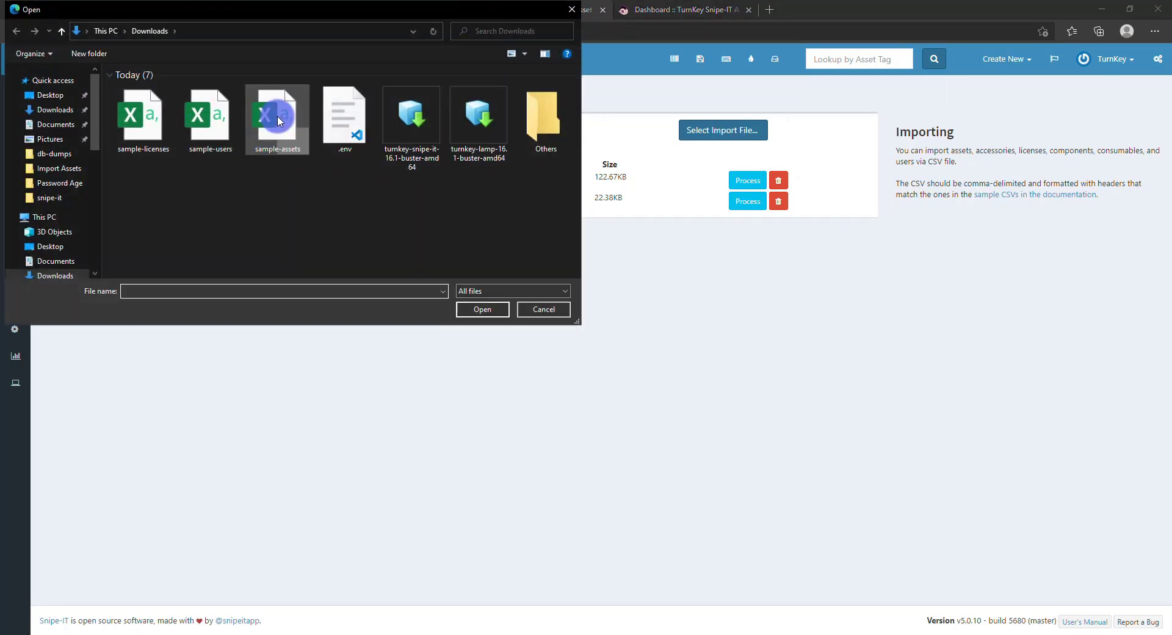
double_click(278, 121)
left_click(621, 184)
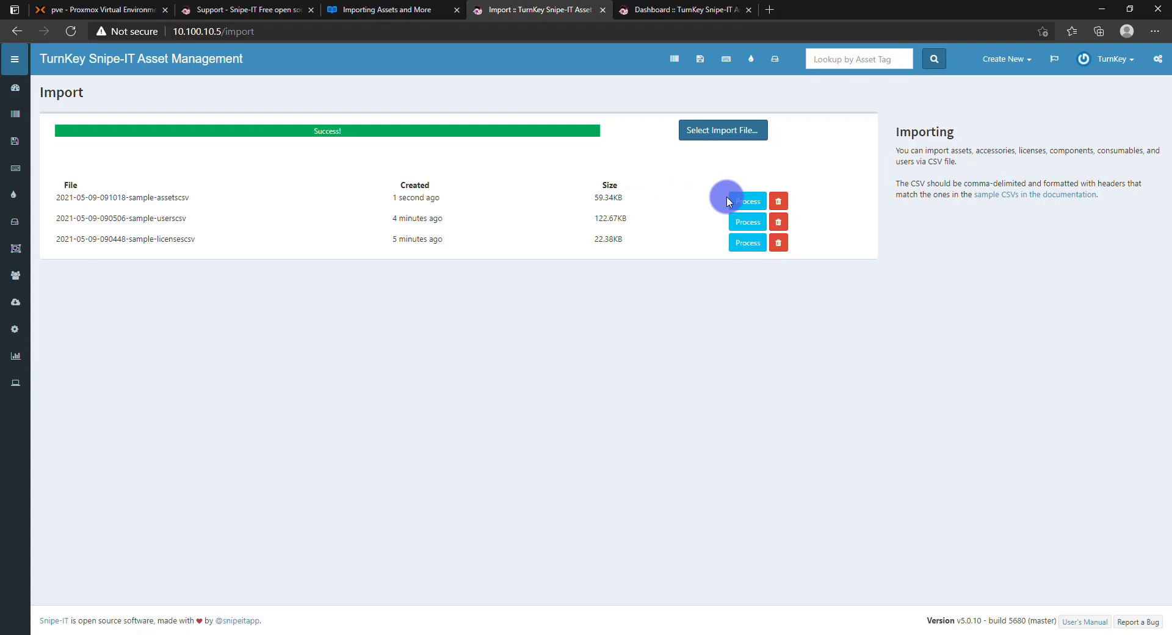
left_click(745, 203)
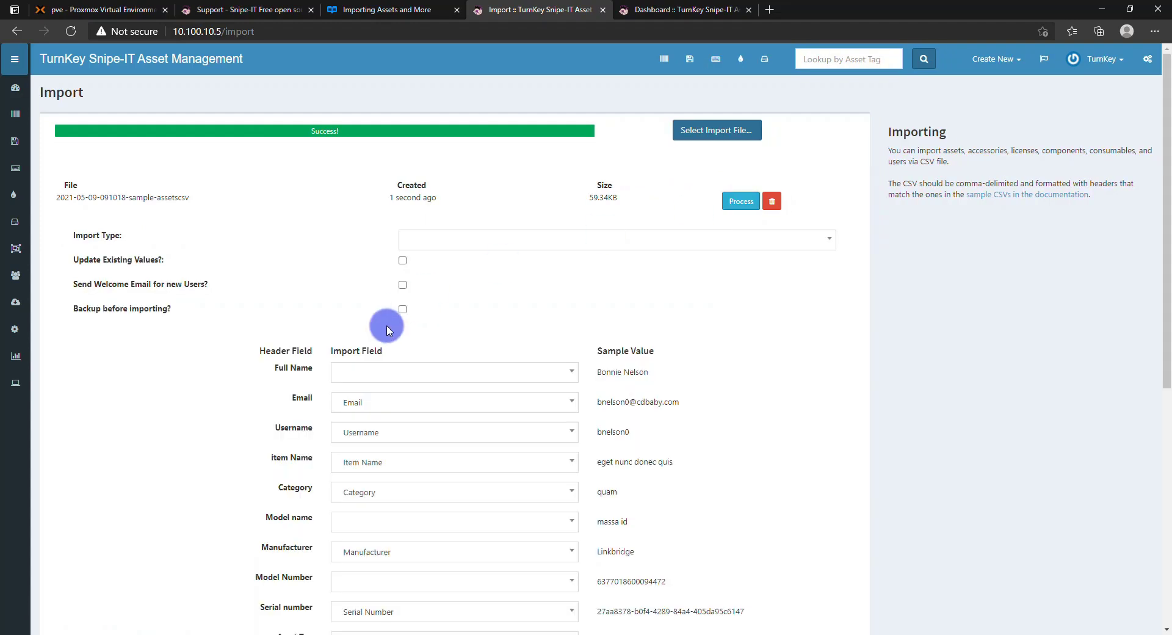
Step: Set the import type to Assets and map Warranty to Warranty Months
left_click(460, 239)
left_click(447, 294)
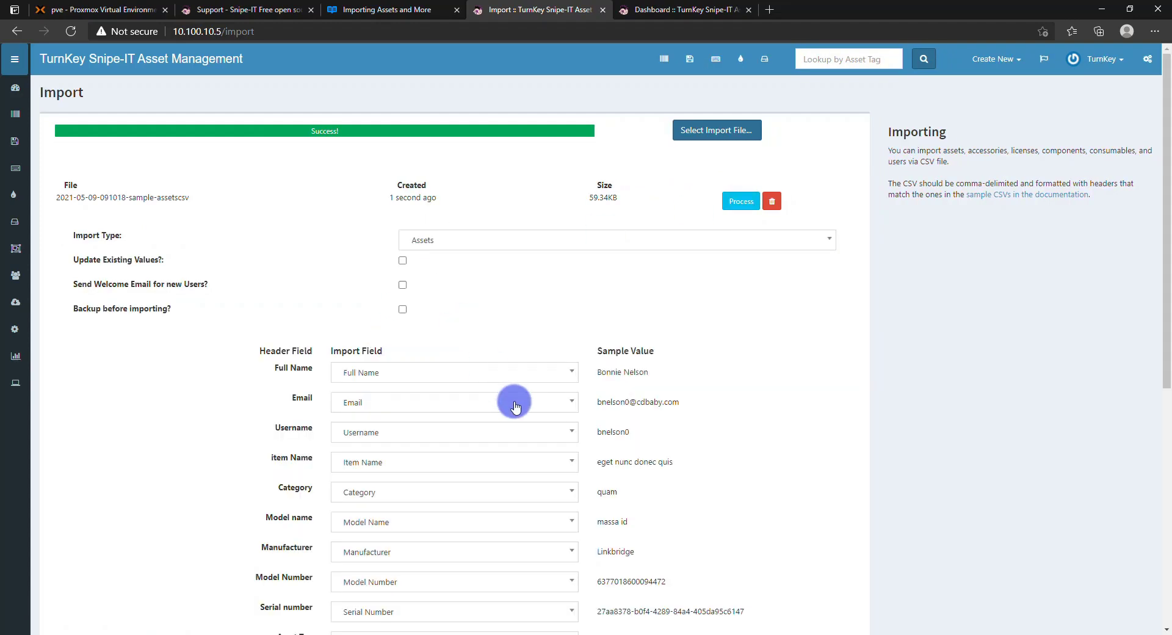
scroll(516, 403, "down", 6)
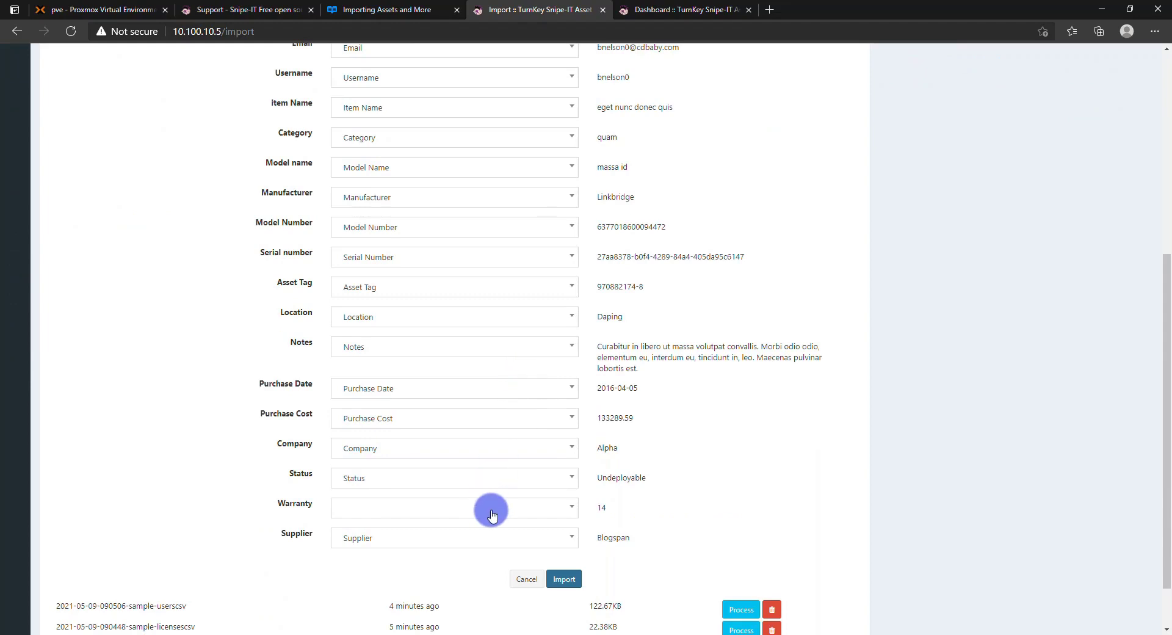
left_click(545, 508)
type("wa")
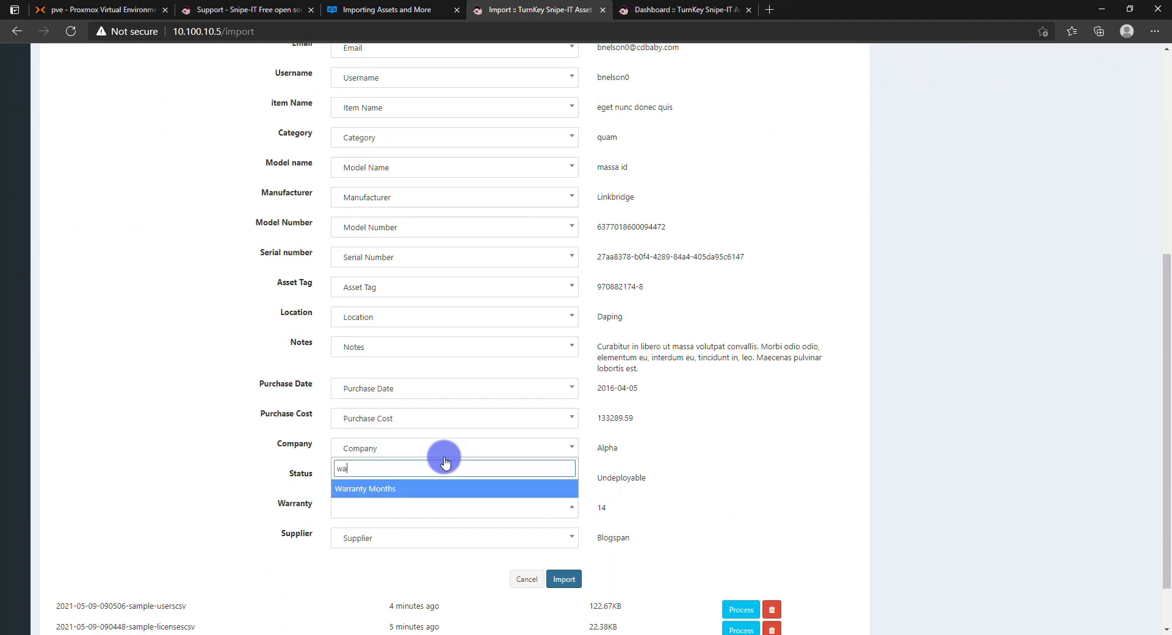
left_click(401, 495)
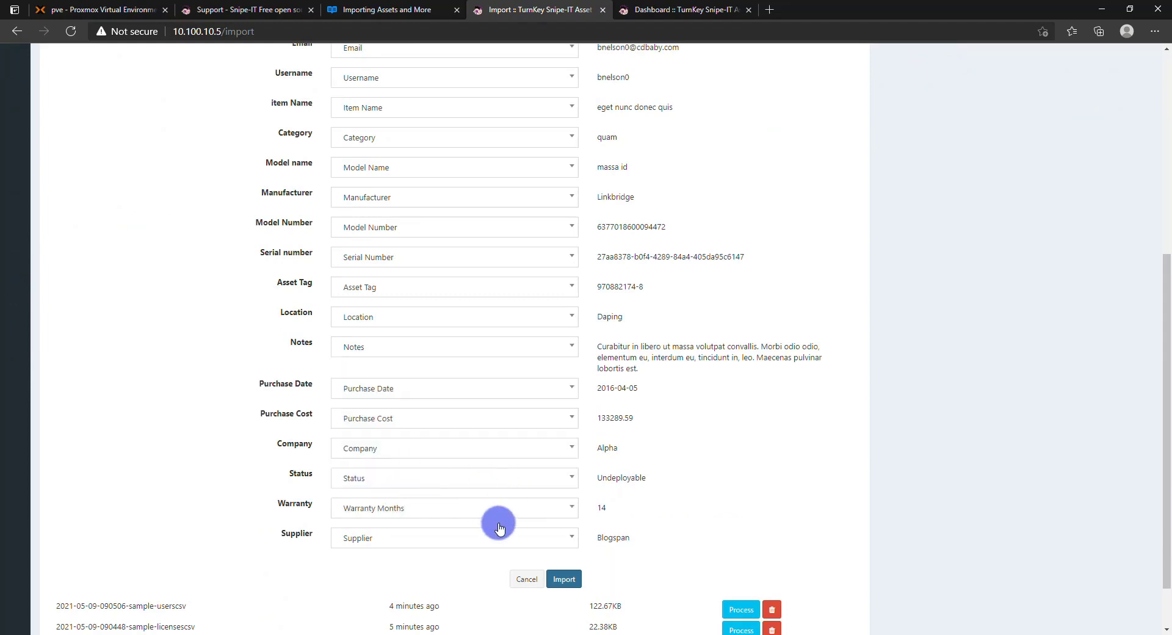
scroll(567, 581, "up", 1)
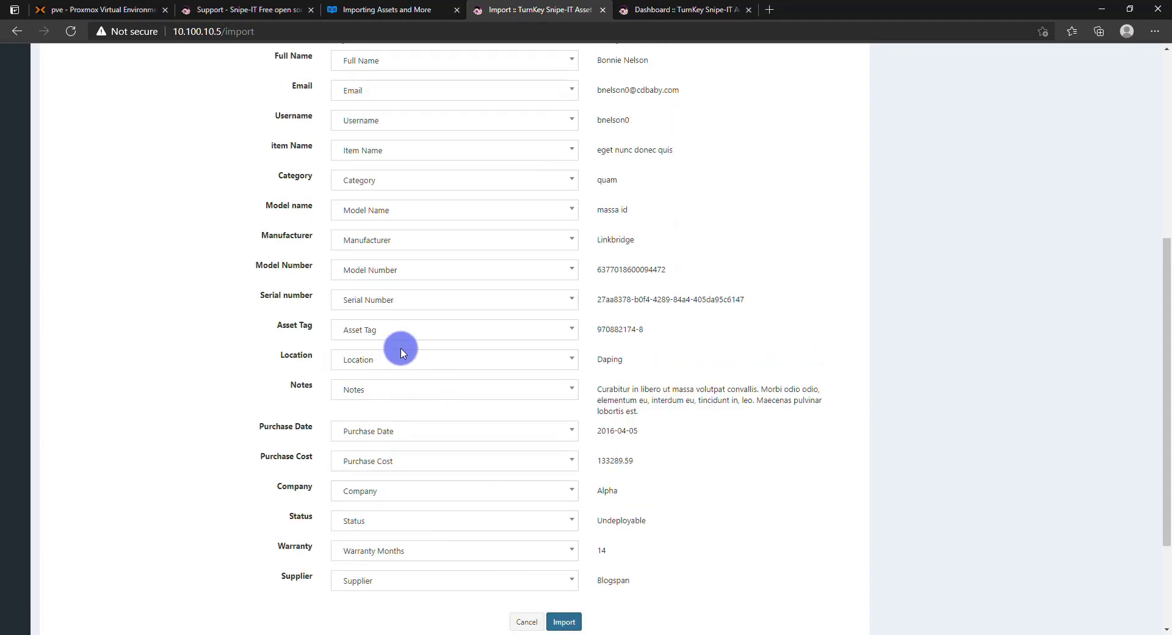
scroll(402, 352, "up", 6)
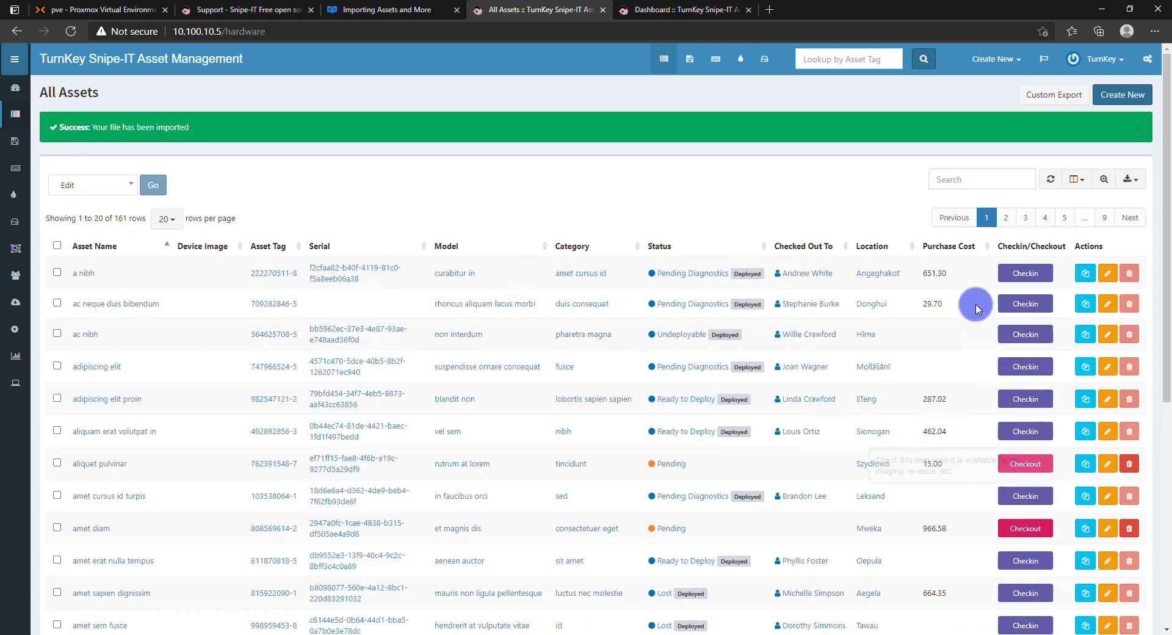
Step: Review the imported assets and the dashboard totals of 200 assets and 2,784 licenses
scroll(934, 373, "down", 5)
scroll(202, 242, "up", 6)
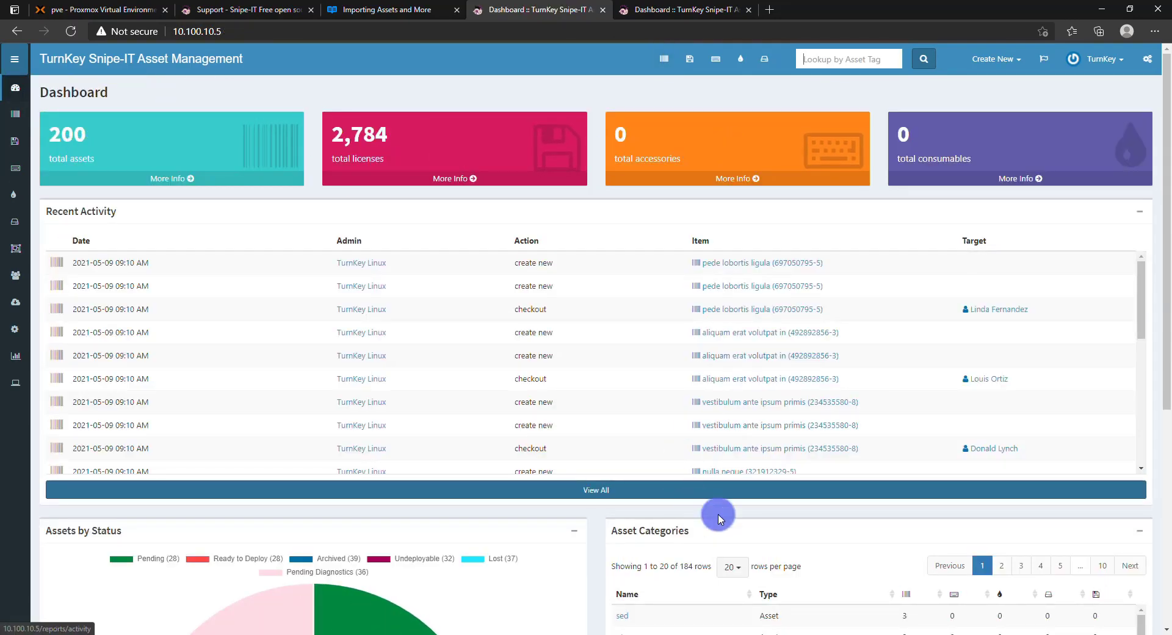
scroll(714, 512, "down", 4)
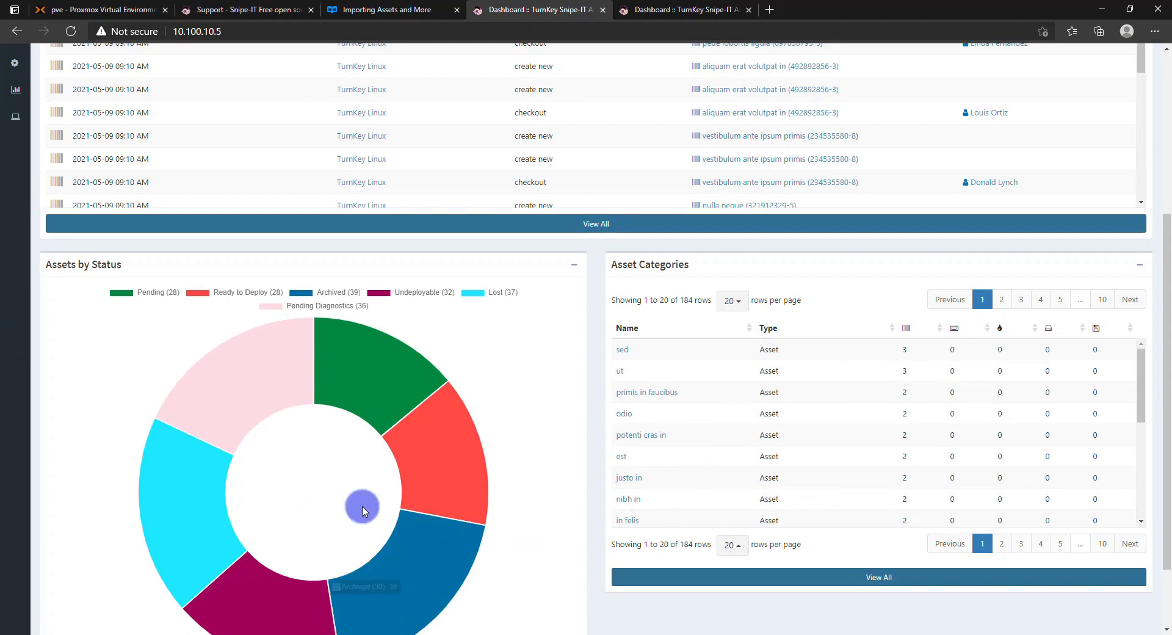
scroll(861, 433, "up", 4)
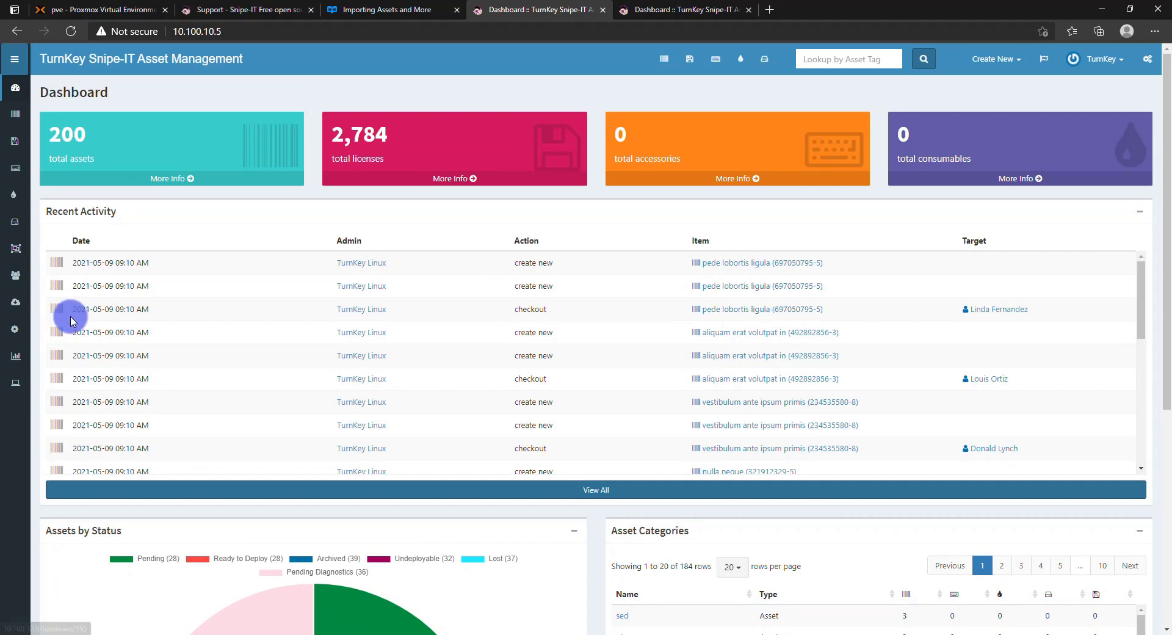
mouse_move(15, 336)
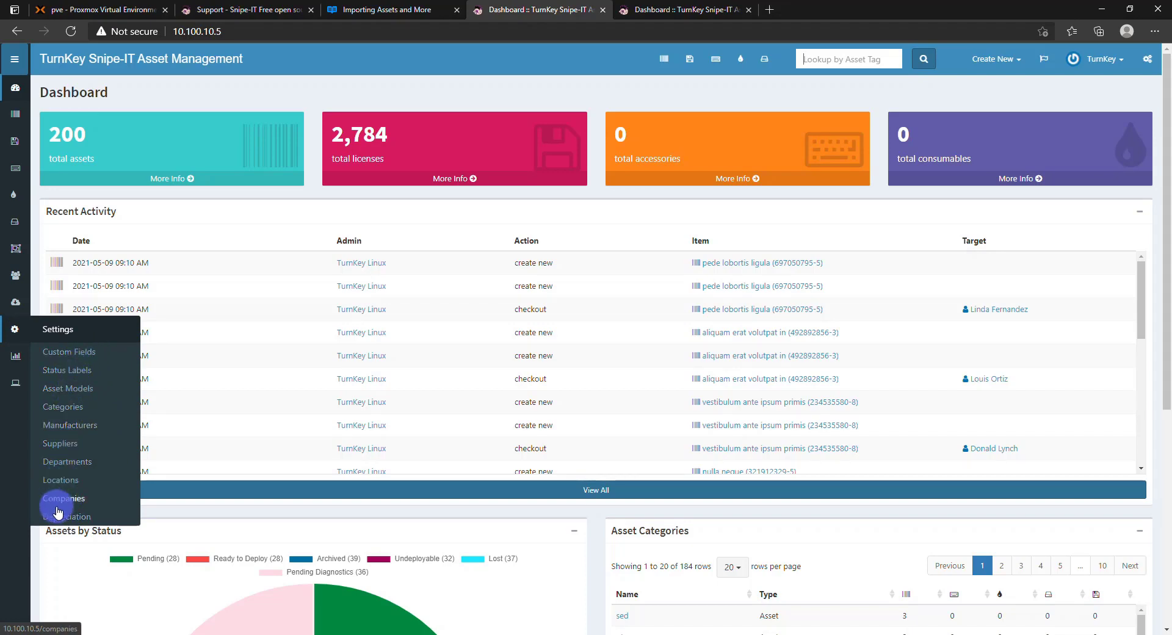
Step: Review the imported Locations (1161 rows) and Companies (1020 rows) lists, then return to the Dashboard
left_click(61, 480)
mouse_move(13, 360)
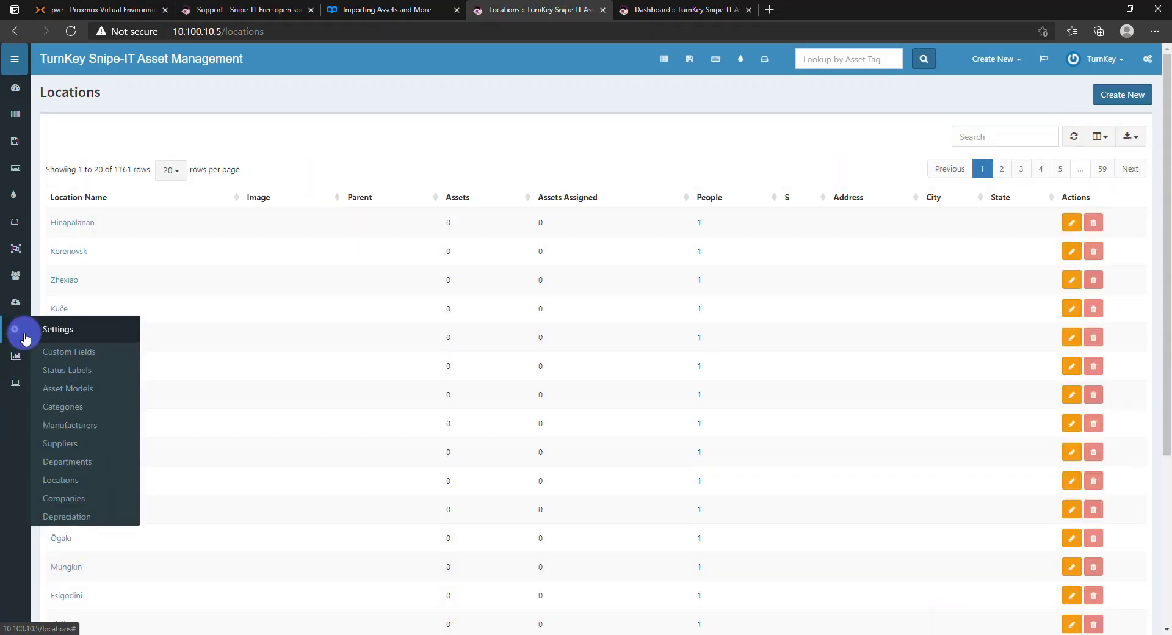
left_click(71, 498)
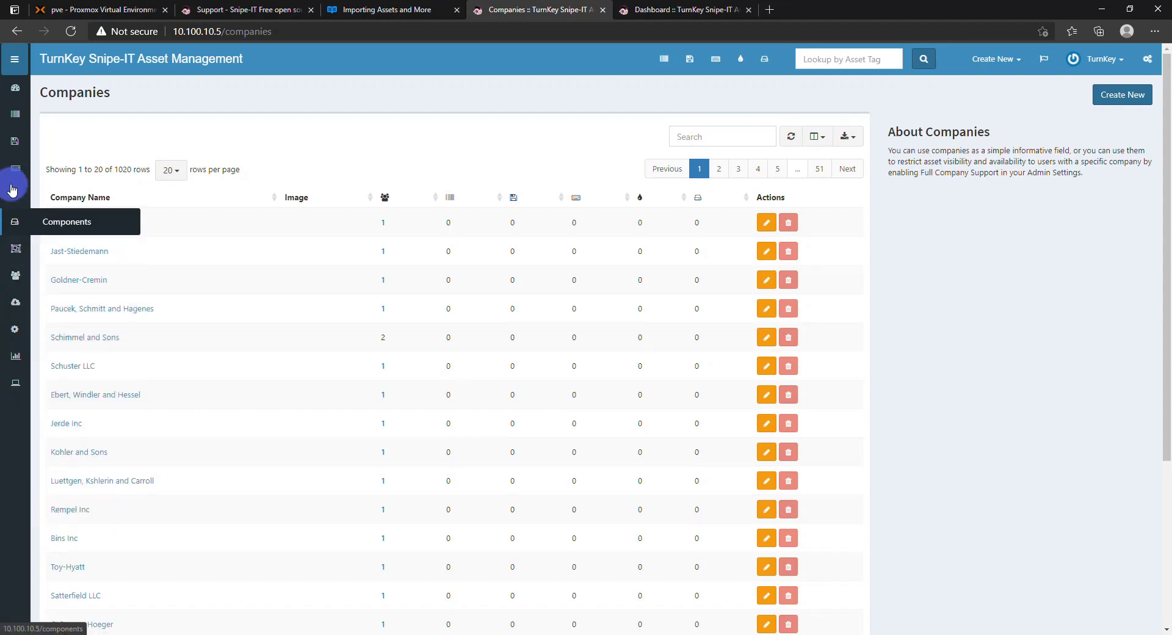
left_click(16, 90)
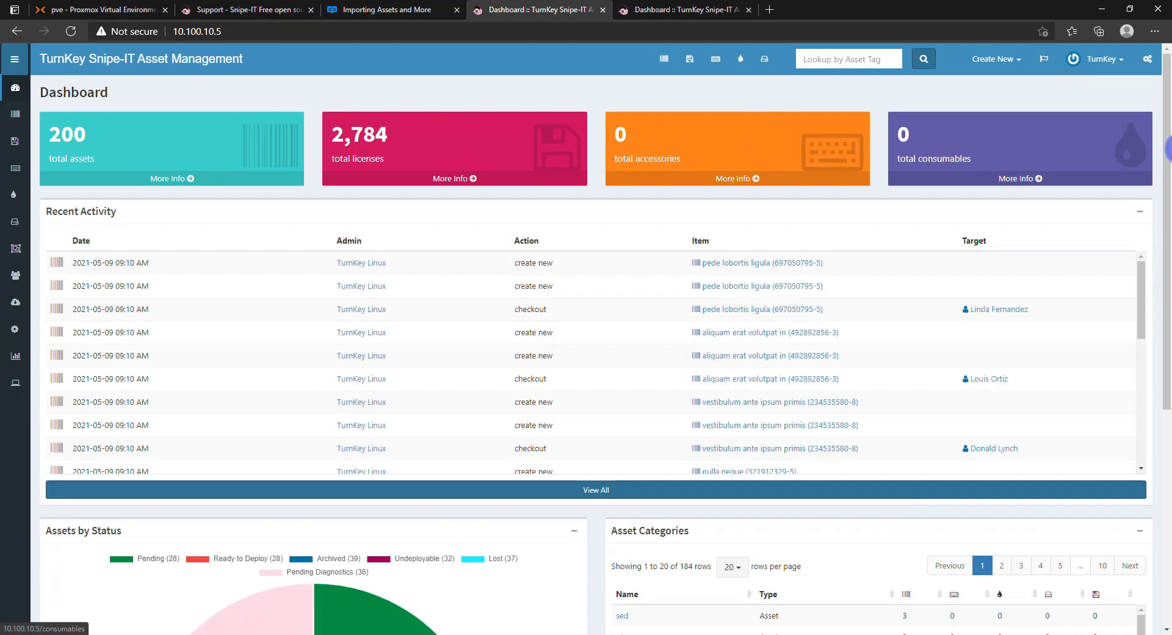